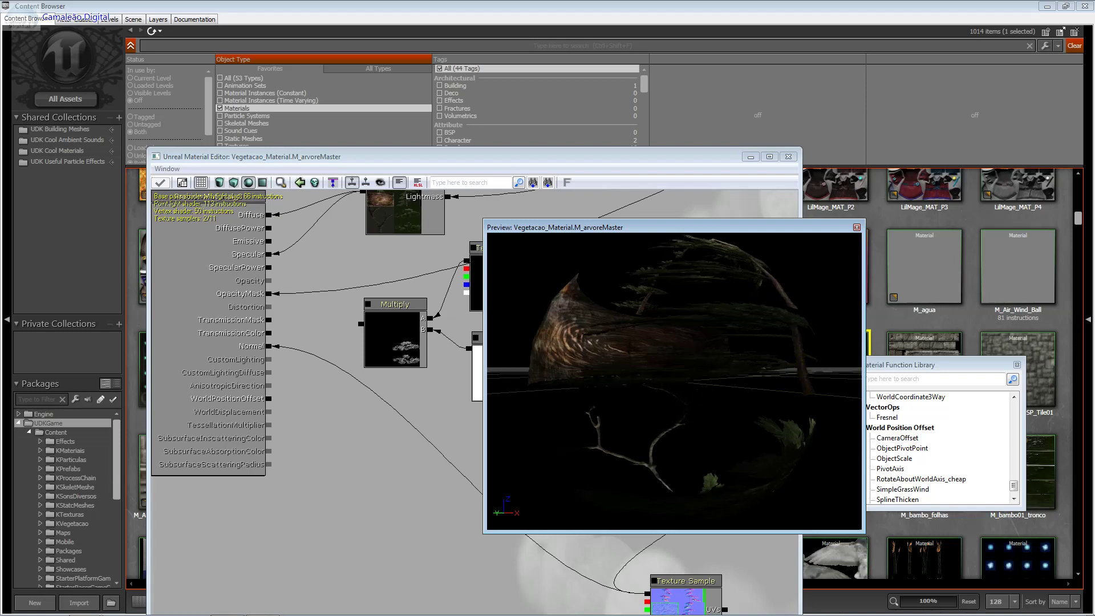
Step: Close the M_arvoreMaster preview, pan its node graph, and close the material editor
{"action": "left_click", "coordinate": [856, 227]}
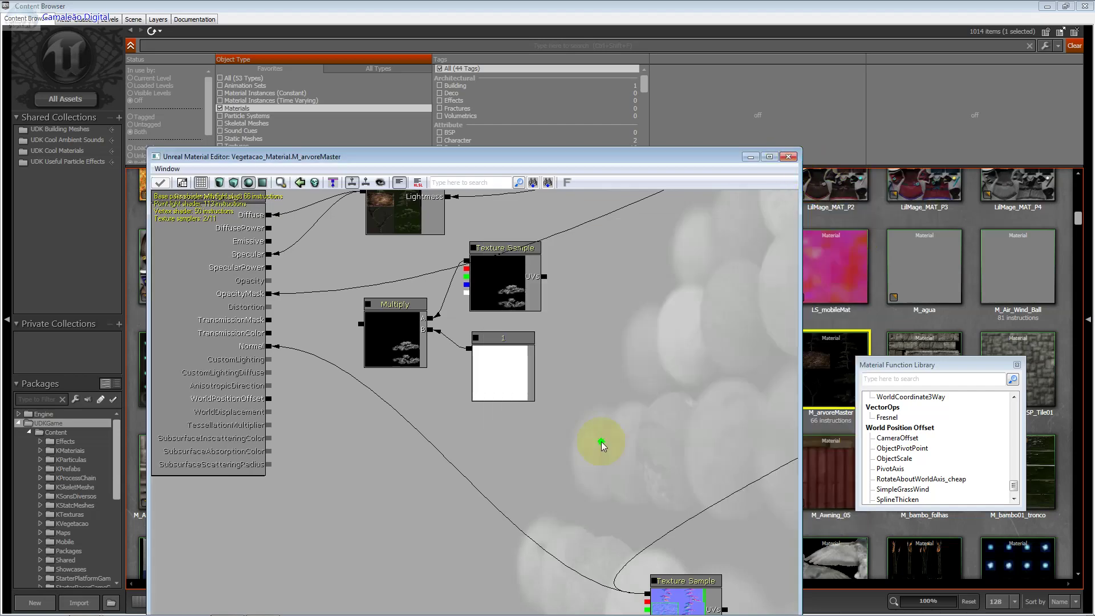
{"action": "left_click_drag", "start_coordinate": [633, 286], "coordinate": [494, 366]}
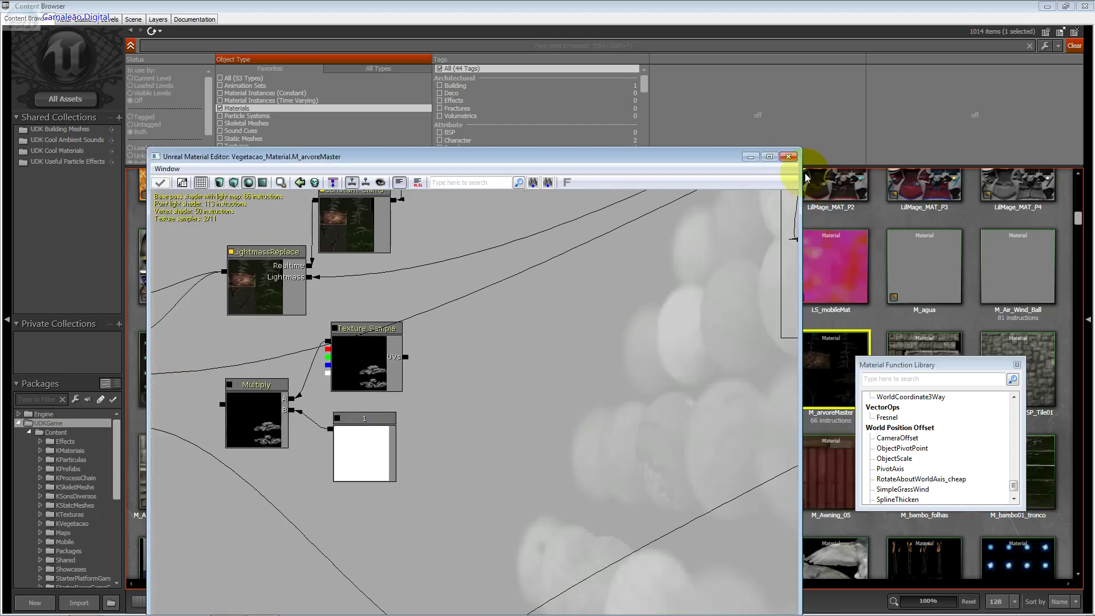
{"action": "left_click", "coordinate": [790, 155]}
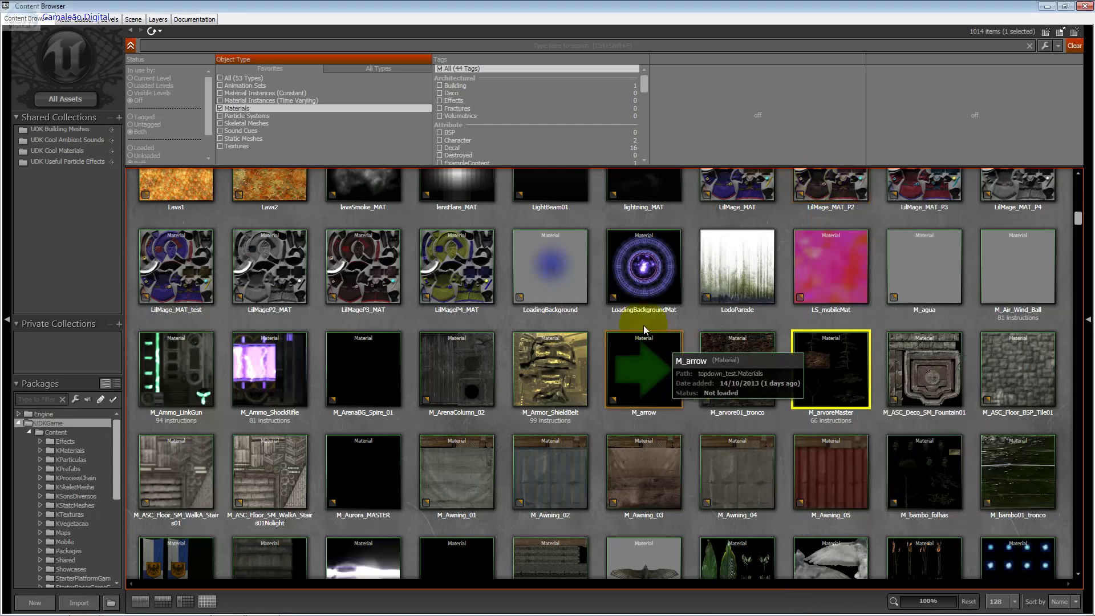
{"action": "double_click", "coordinate": [619, 295]}
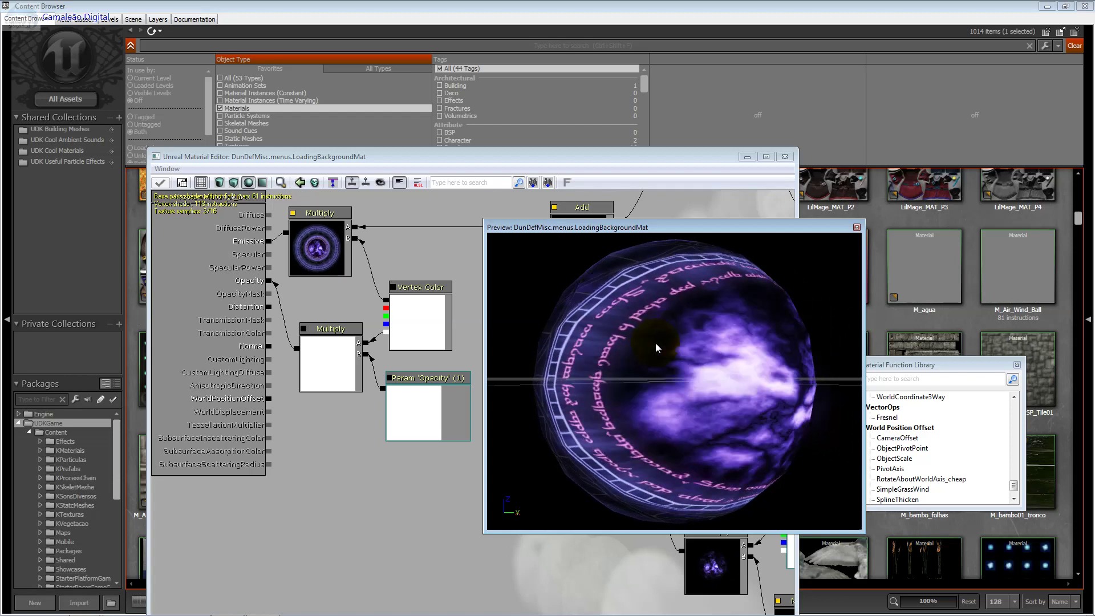
{"action": "left_click_drag", "start_coordinate": [668, 340], "coordinate": [741, 343]}
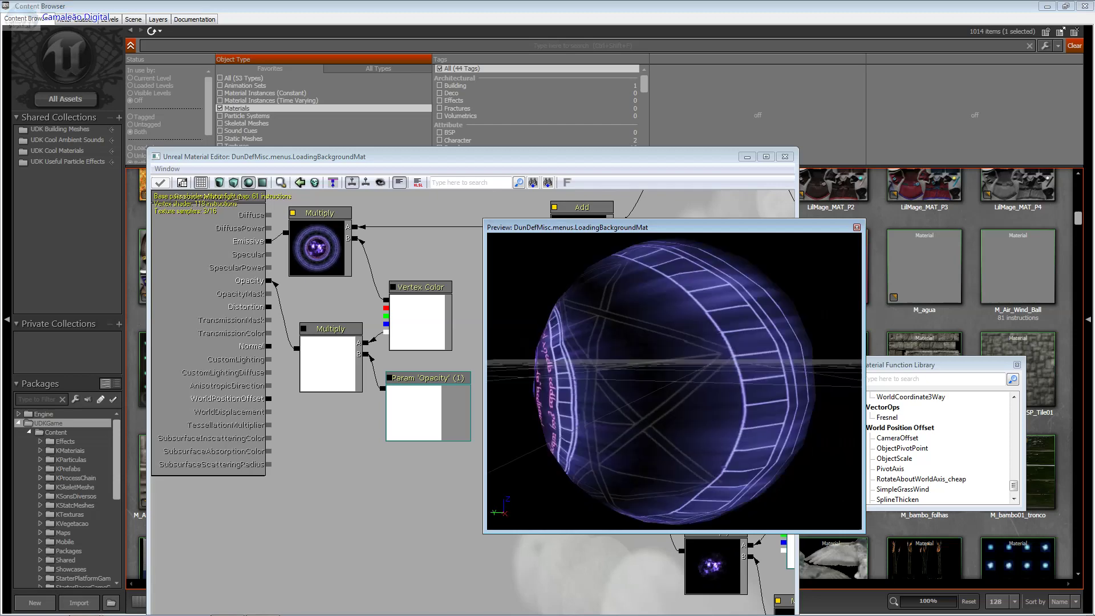
{"action": "left_click_drag", "start_coordinate": [697, 379], "coordinate": [741, 371]}
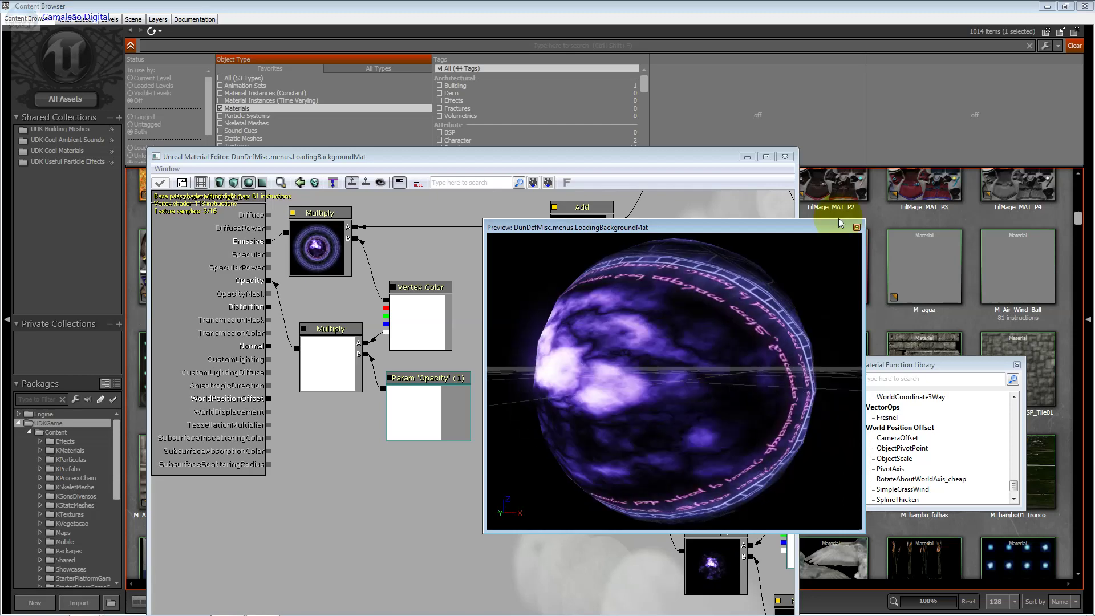
{"action": "left_click", "coordinate": [857, 227]}
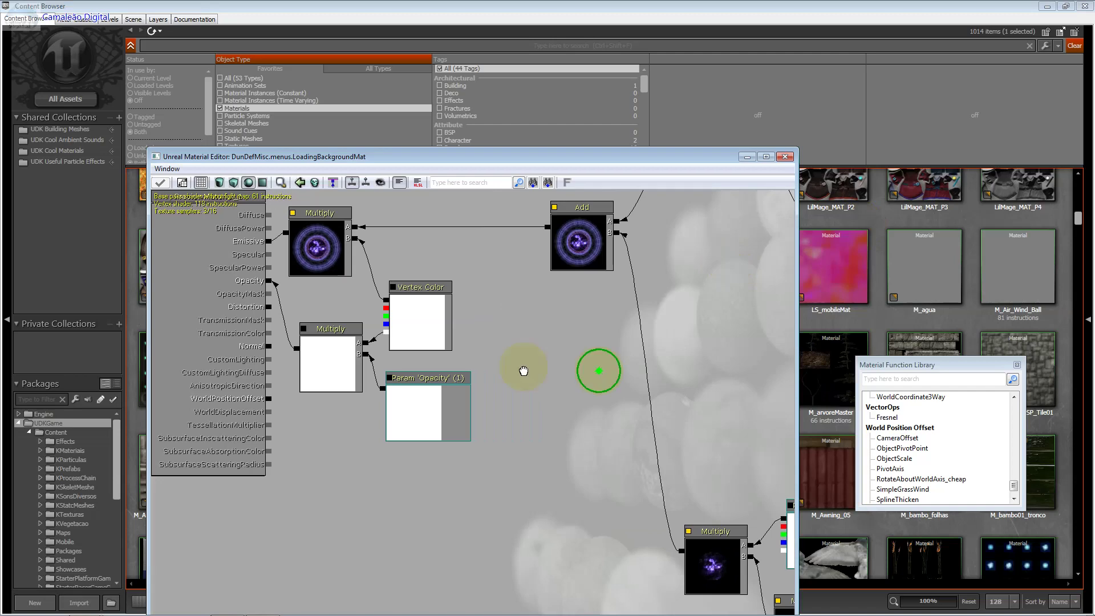
{"action": "left_click_drag", "start_coordinate": [401, 358], "coordinate": [357, 420]}
{"action": "left_click", "coordinate": [785, 156]}
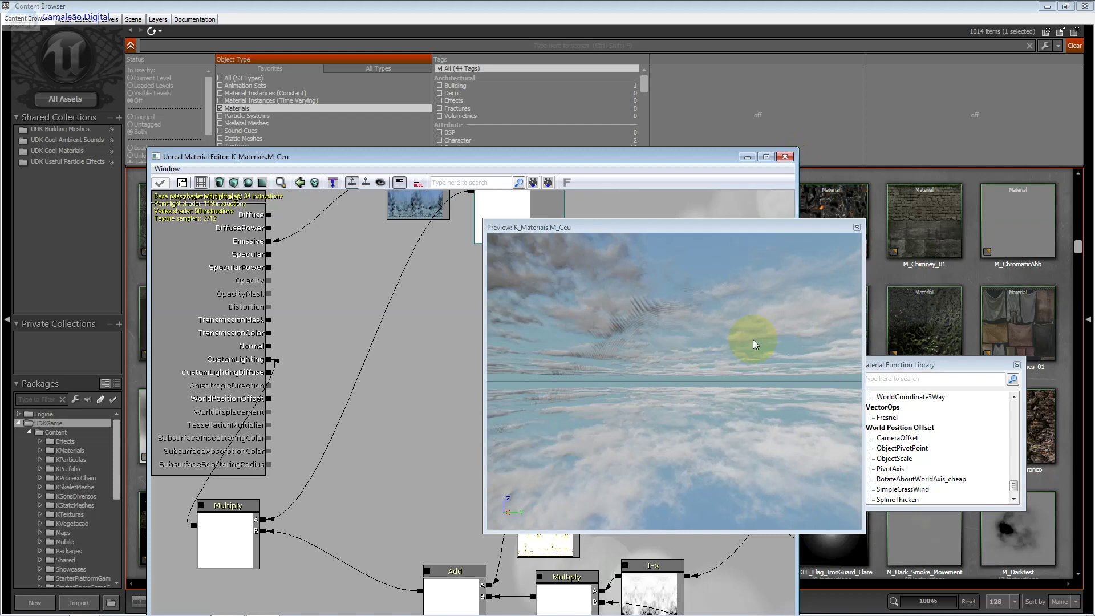
Step: Tilt the M_Ceu preview up into the blue sky, then bring the Content Browser forward
{"action": "left_click", "coordinate": [753, 340]}
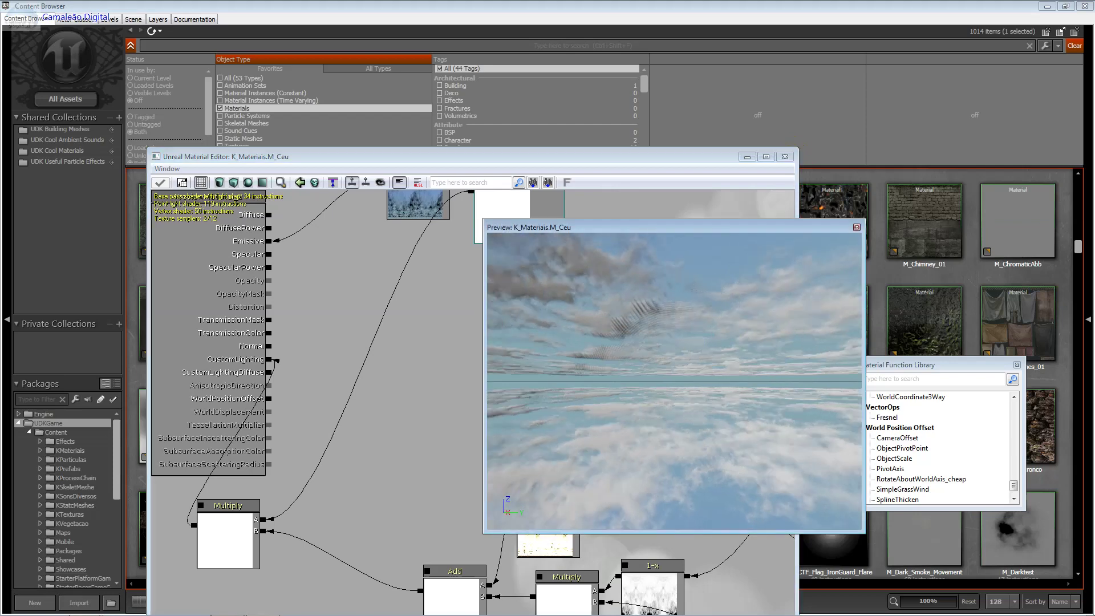
{"action": "left_click_drag", "start_coordinate": [673, 381], "coordinate": [674, 342]}
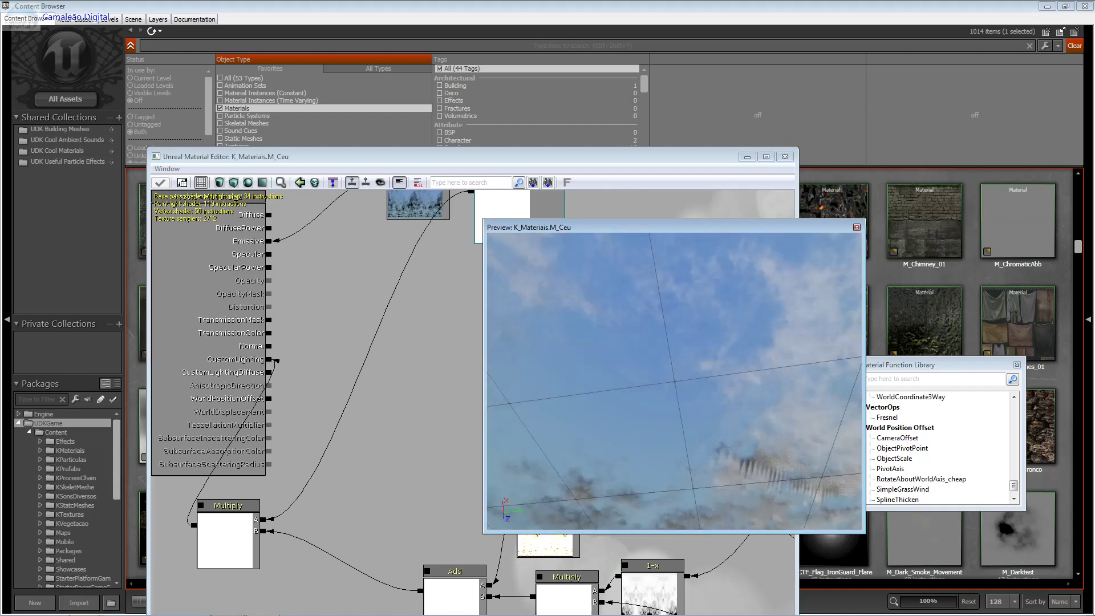
{"action": "mouse_move", "coordinate": [673, 342]}
{"action": "left_mouse_down"}
{"action": "mouse_move", "coordinate": [674, 308]}
{"action": "mouse_move", "coordinate": [673, 353]}
{"action": "mouse_move", "coordinate": [851, 223]}
{"action": "left_mouse_up"}
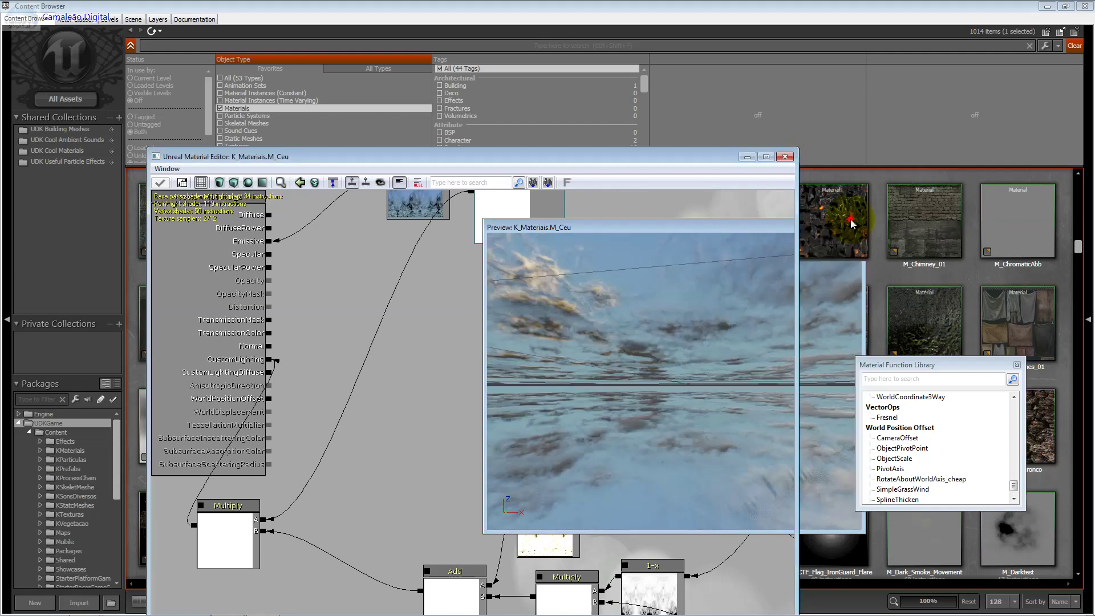
{"action": "left_click", "coordinate": [851, 224]}
{"action": "left_click", "coordinate": [872, 373]}
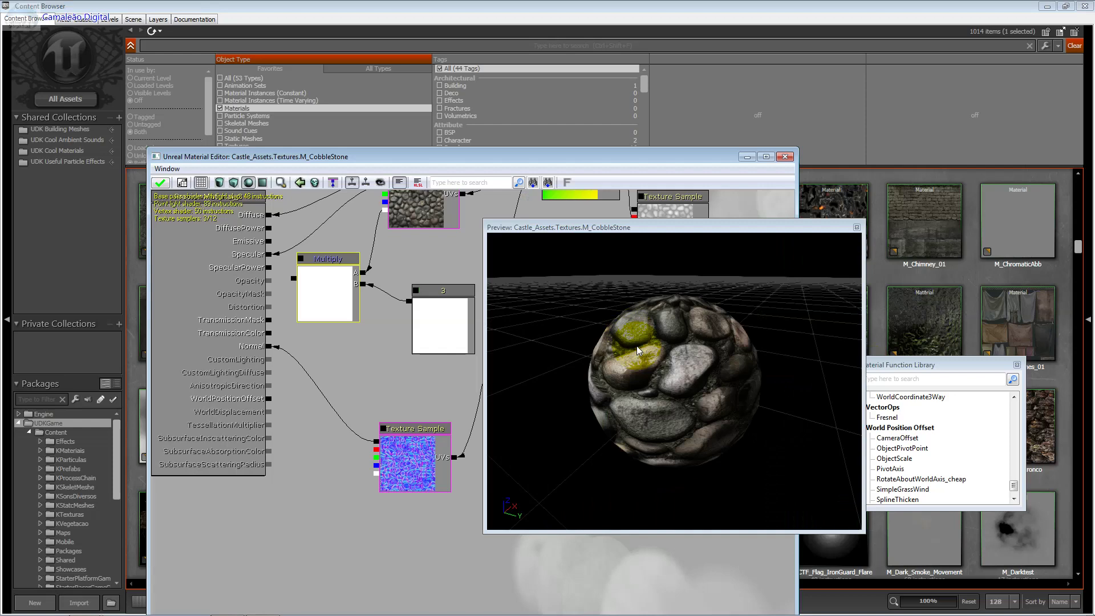
Step: Orbit the M_CobbleStone sphere to a top view of the cobblestones, then close its editor
{"action": "left_click_drag", "start_coordinate": [637, 346], "coordinate": [676, 354]}
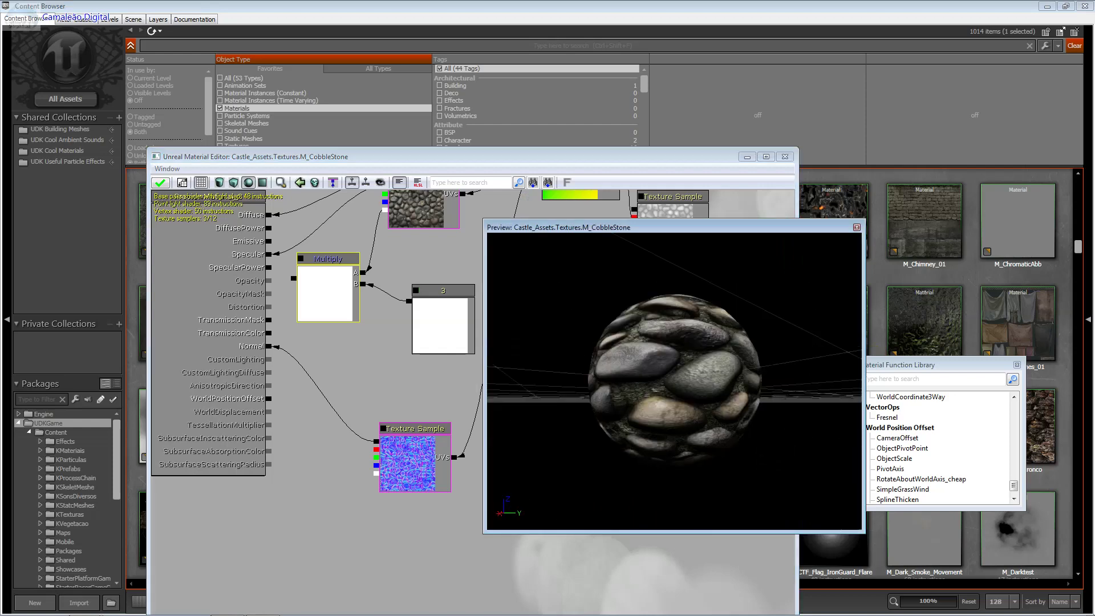
{"action": "left_click_drag", "start_coordinate": [679, 365], "coordinate": [720, 395]}
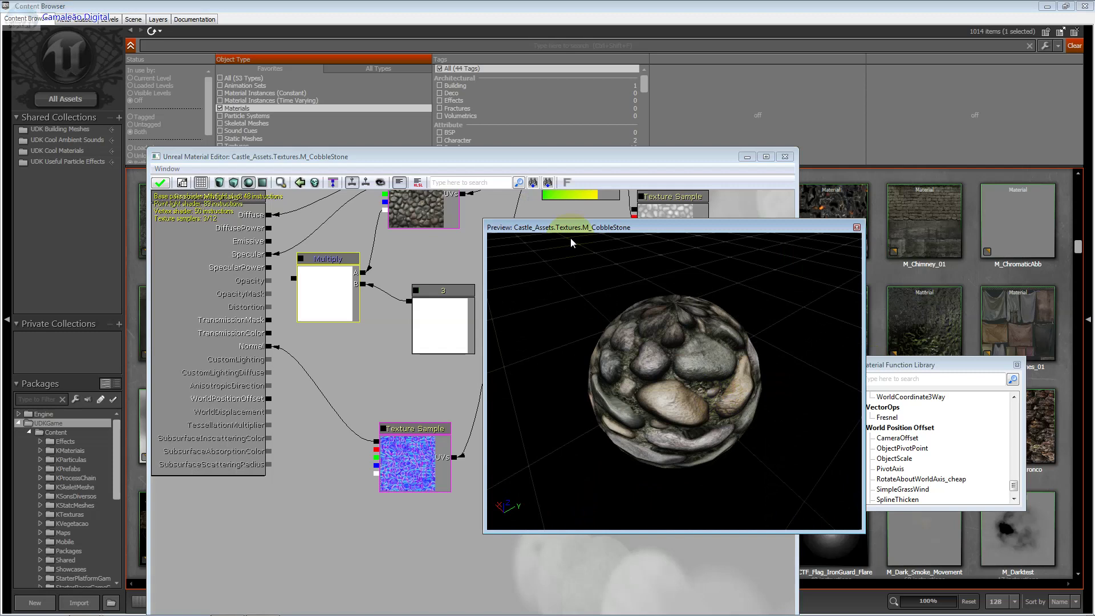
{"action": "left_click", "coordinate": [787, 156]}
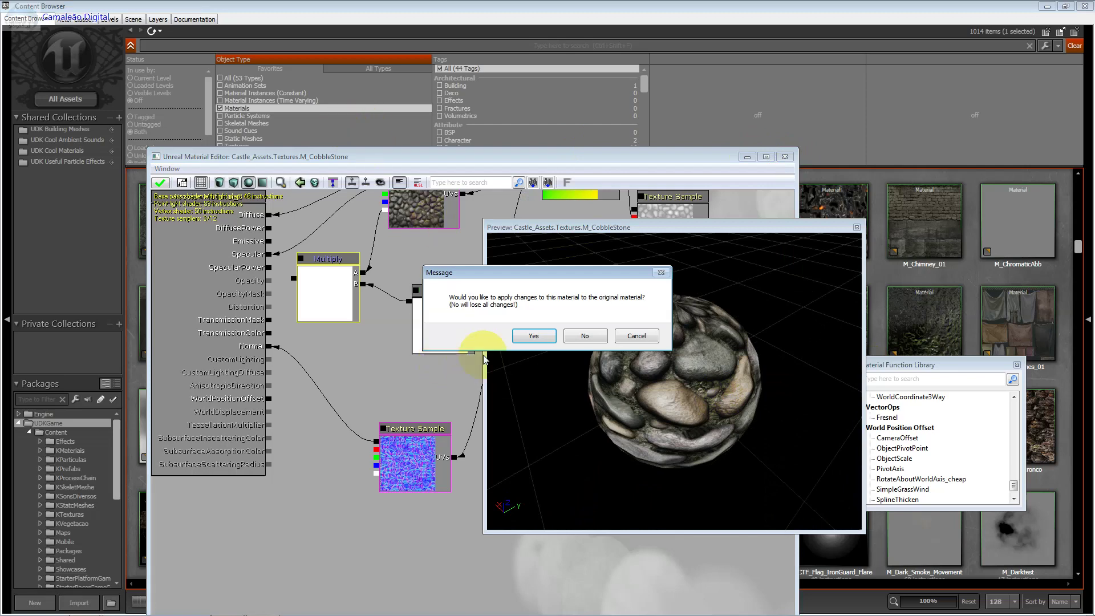
Step: Answer the apply-changes prompt and filter the Content Browser to Material Instances (Constant) only
{"action": "left_click", "coordinate": [539, 337]}
{"action": "left_click", "coordinate": [220, 109]}
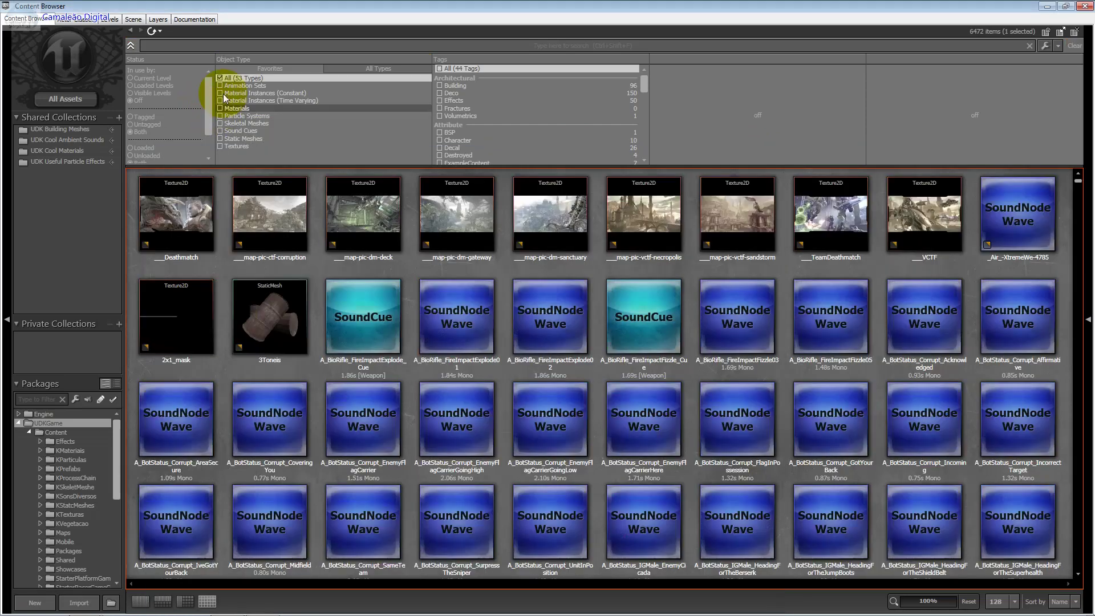
{"action": "left_click", "coordinate": [226, 95]}
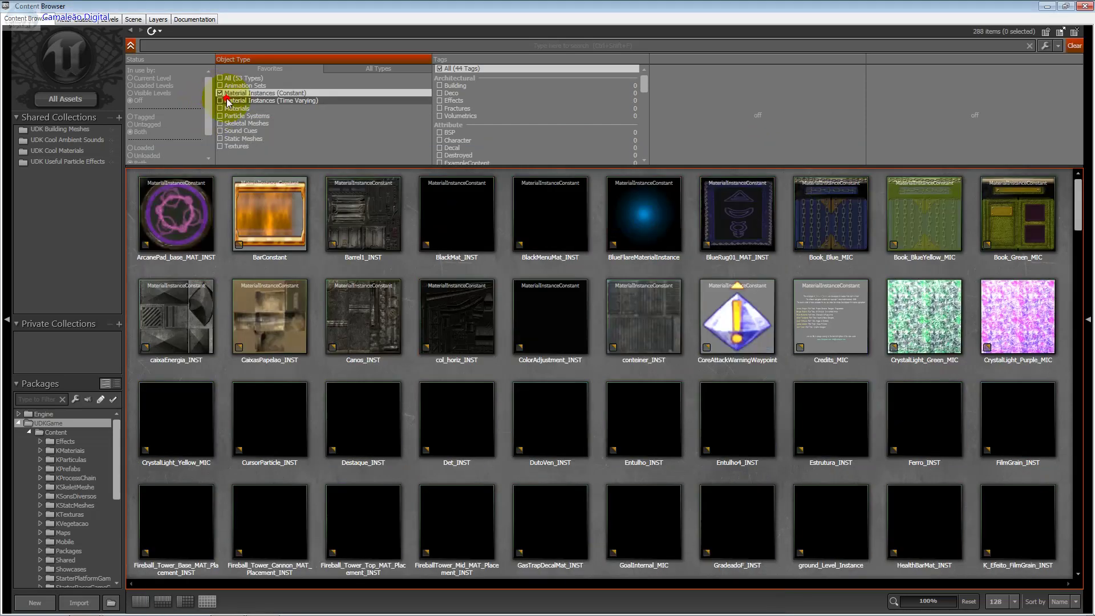
{"action": "left_click", "coordinate": [227, 101]}
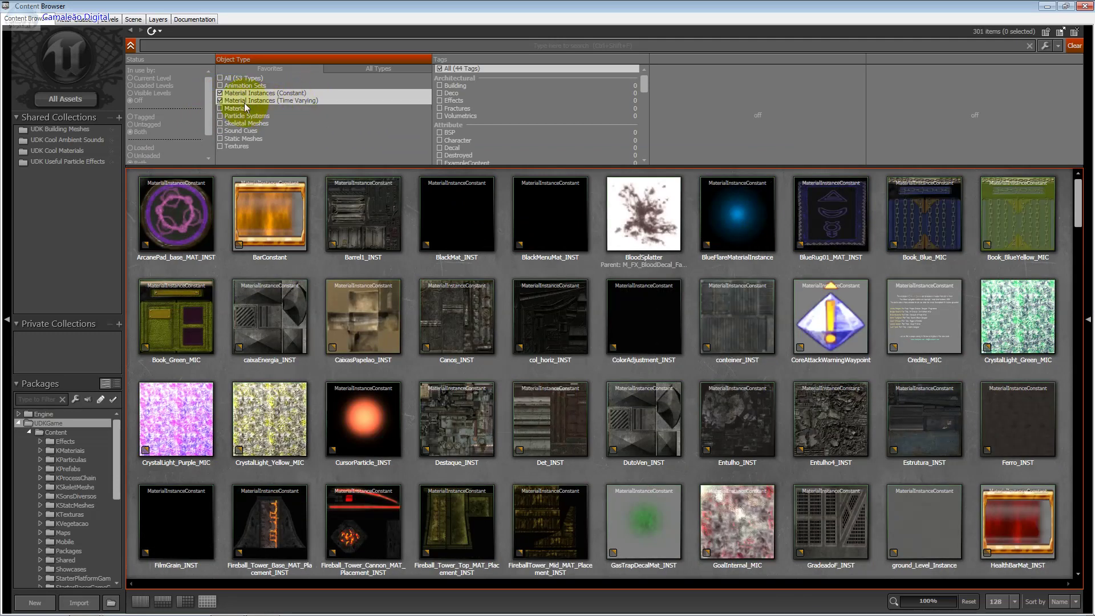
{"action": "left_click", "coordinate": [227, 101]}
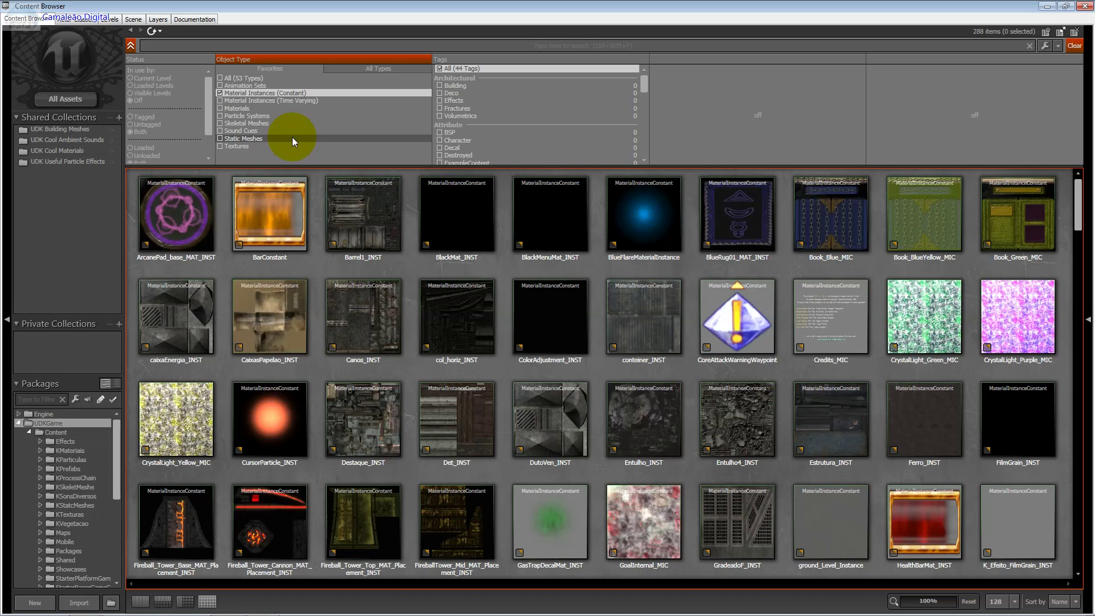
{"action": "left_click", "coordinate": [265, 516]}
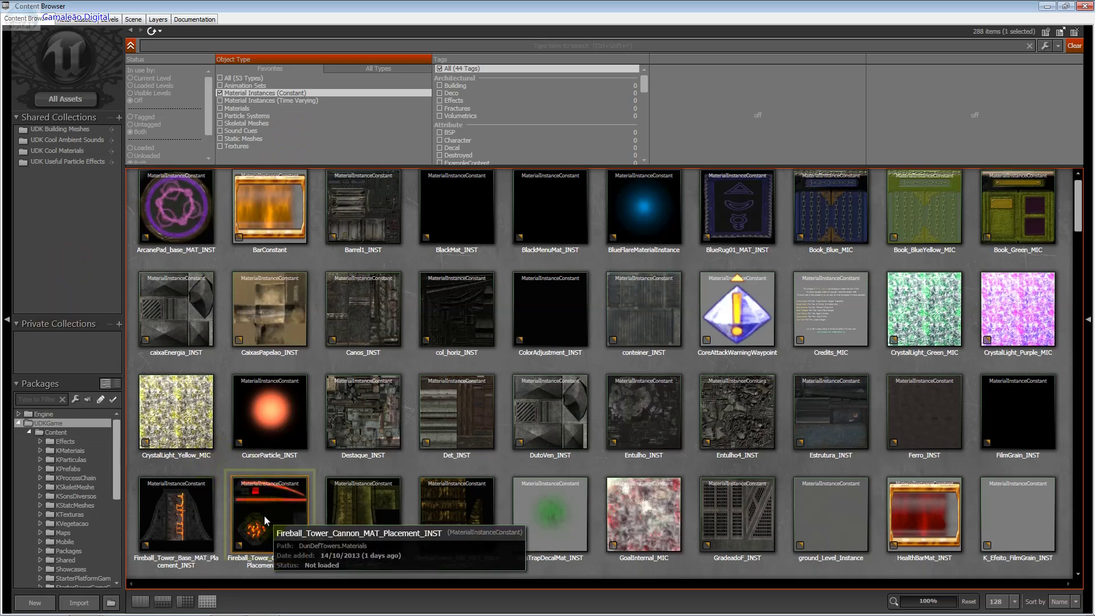
{"action": "double_click", "coordinate": [265, 516]}
{"action": "right_click_drag", "start_coordinate": [597, 232], "coordinate": [597, 279]}
{"action": "left_click_drag", "start_coordinate": [596, 279], "coordinate": [956, 49]}
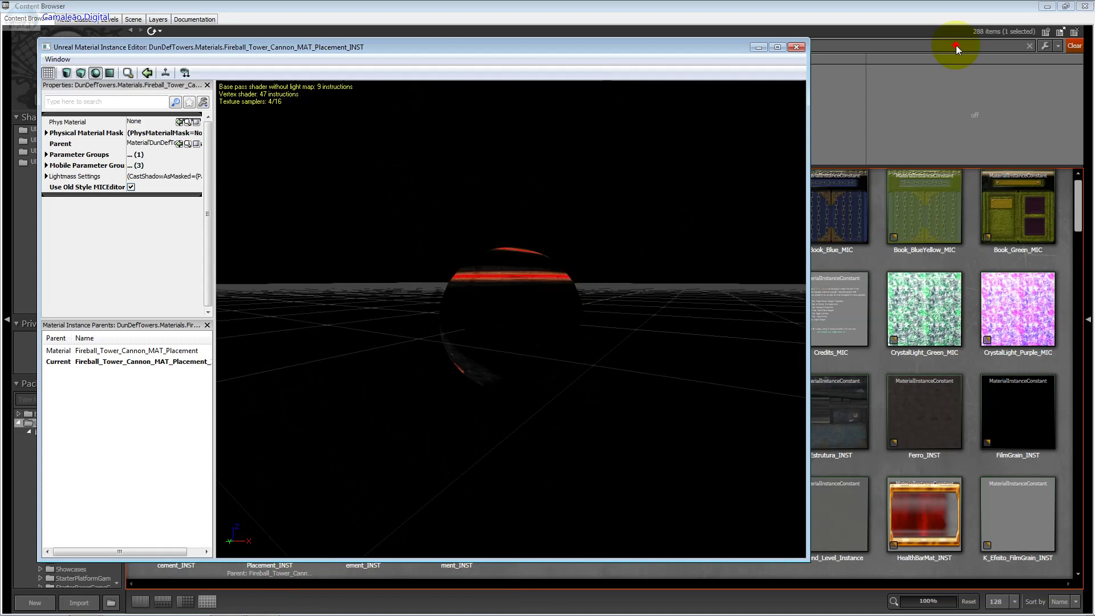
{"action": "left_click", "coordinate": [797, 47]}
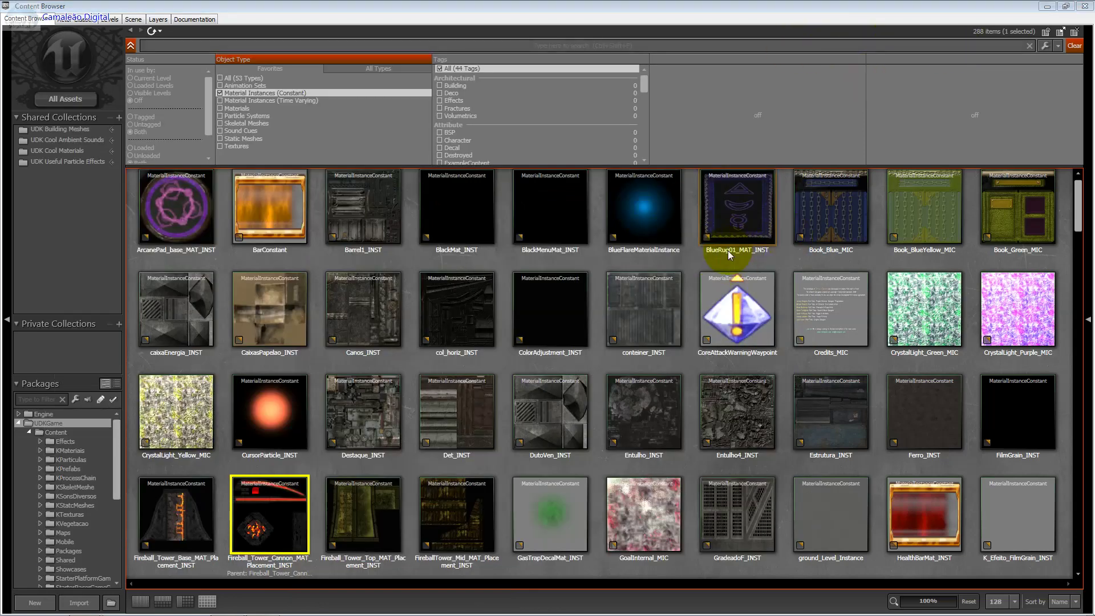
{"action": "left_click_drag", "start_coordinate": [1079, 220], "coordinate": [1083, 251]}
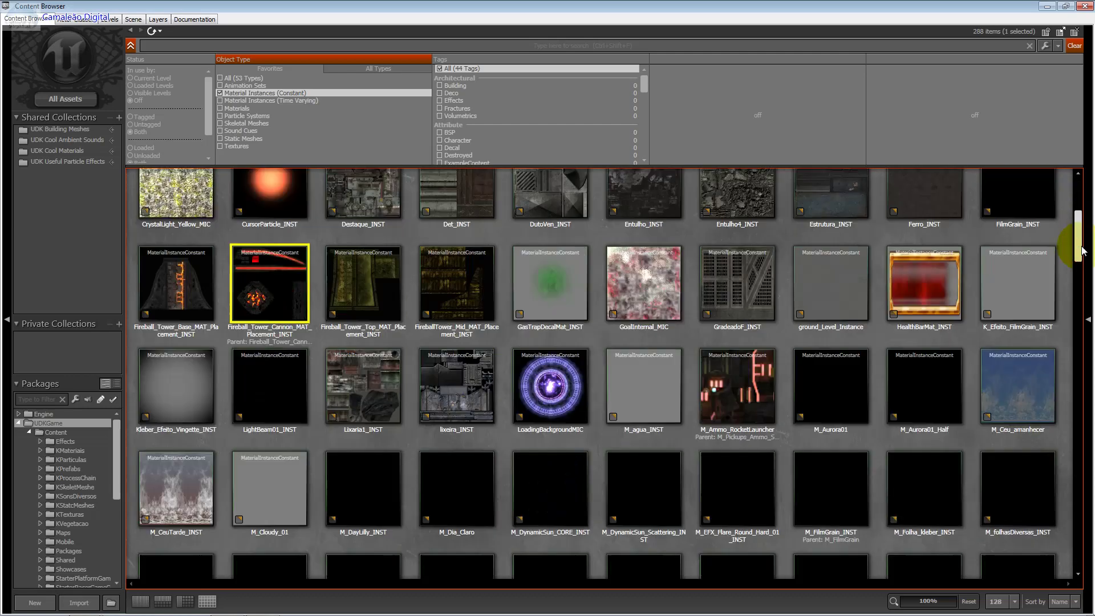
Step: Open the Entulho4_INST material instance and zoom its rubble sphere preview out
{"action": "double_click", "coordinate": [742, 200]}
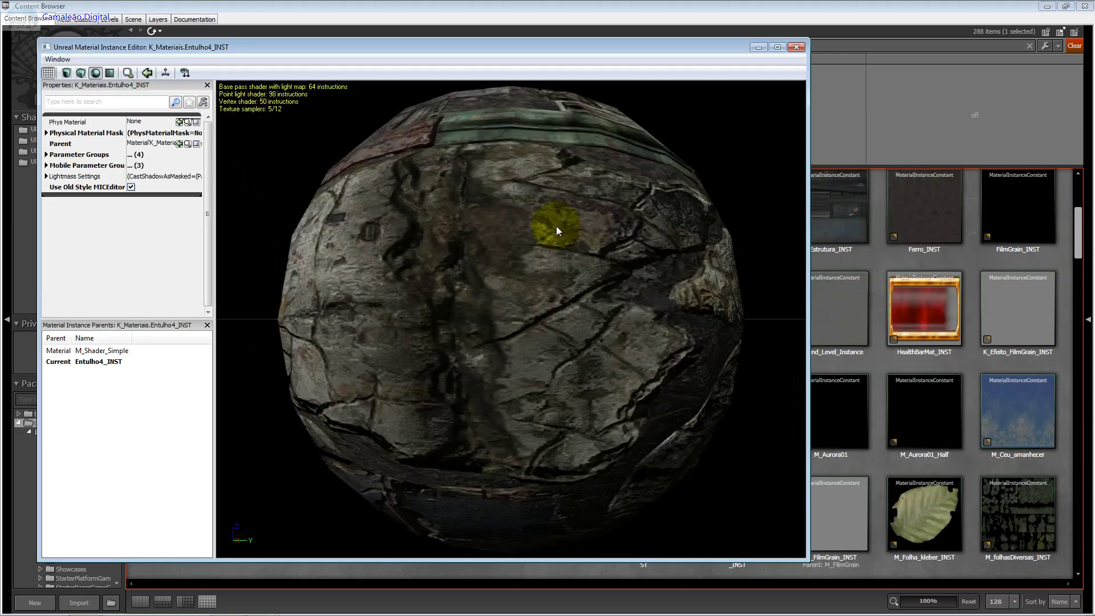
{"action": "left_click_drag", "start_coordinate": [556, 200], "coordinate": [557, 240]}
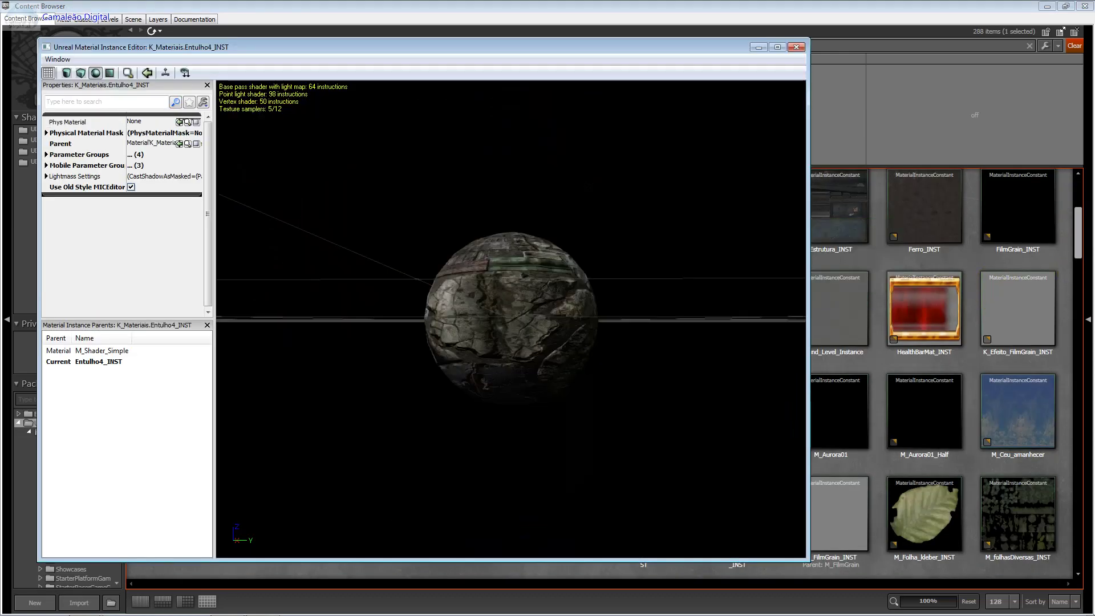
{"action": "left_click", "coordinate": [540, 201]}
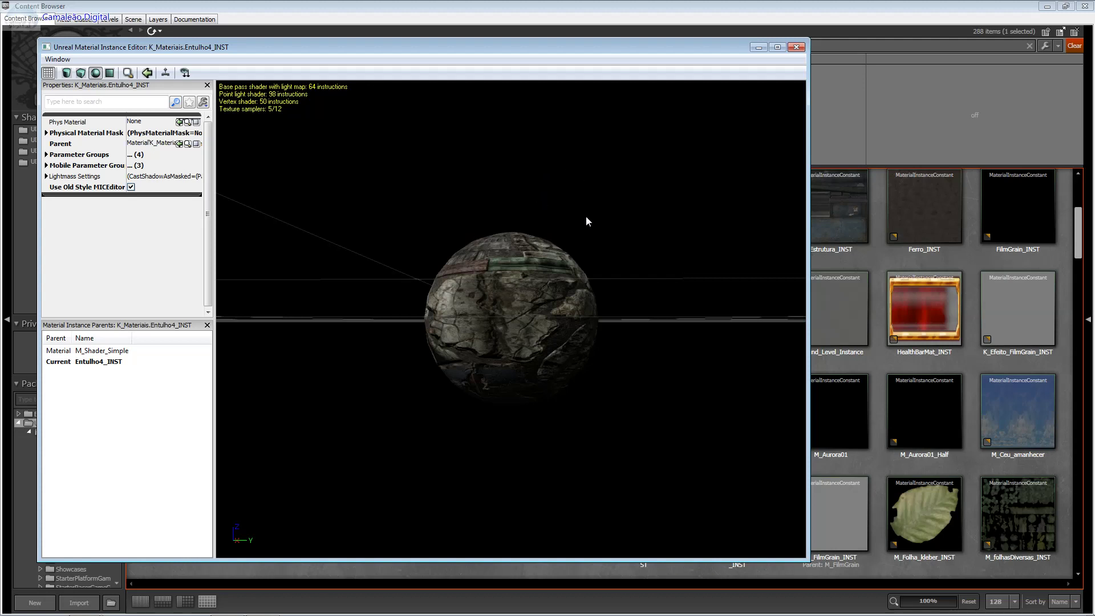
{"action": "right_click_drag", "start_coordinate": [608, 199], "coordinate": [839, 46]}
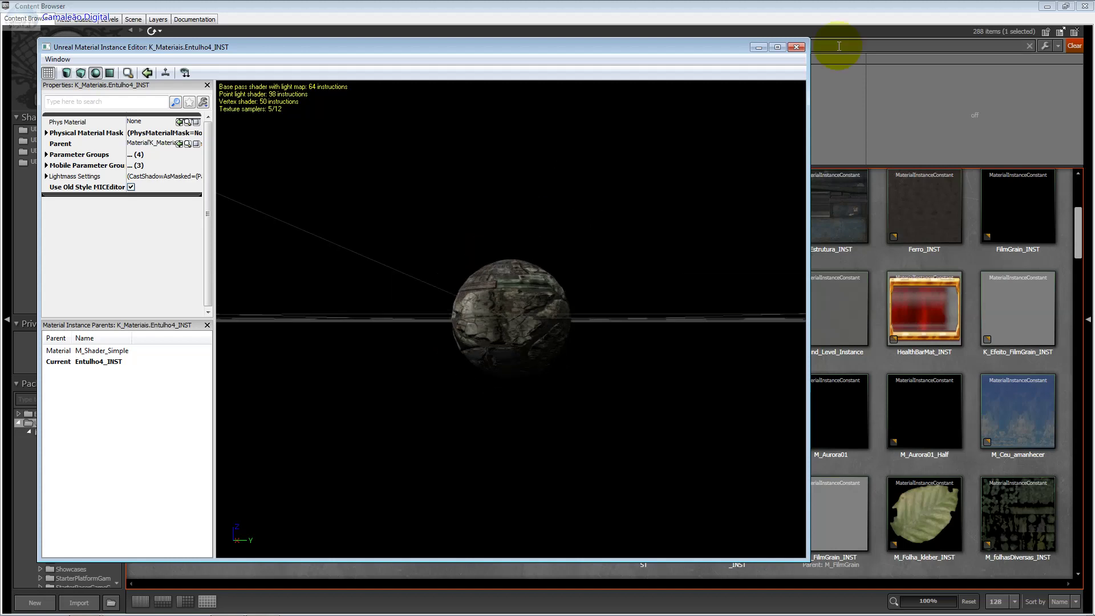
Step: Minimize the Content Browser and open the biblioteca folder in Windows Explorer
{"action": "left_click", "coordinate": [1048, 6]}
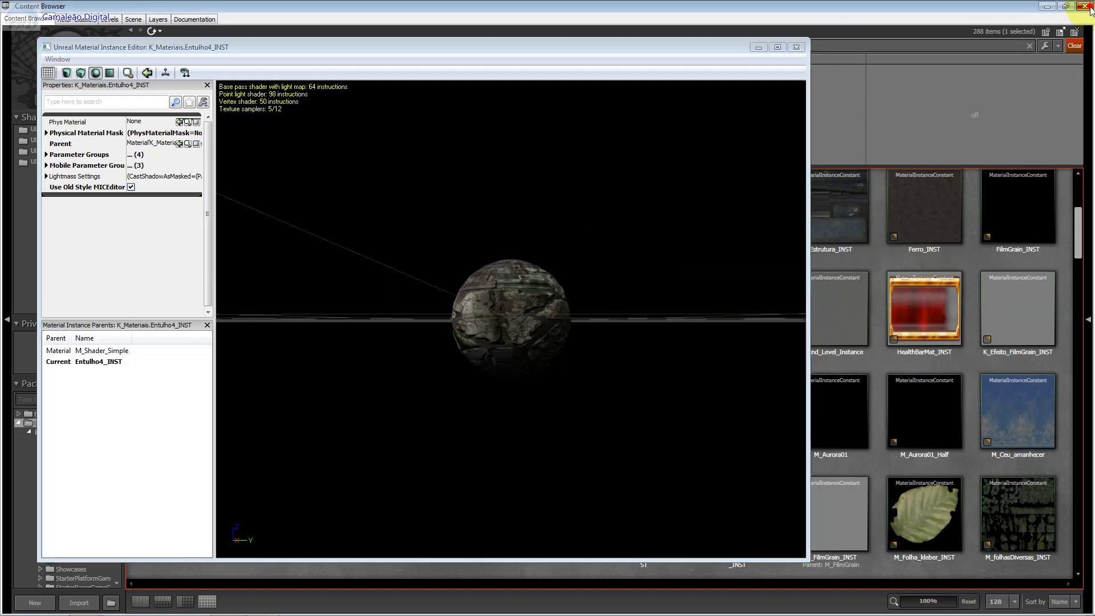
{"action": "left_click", "coordinate": [449, 137]}
{"action": "double_click", "coordinate": [449, 136]}
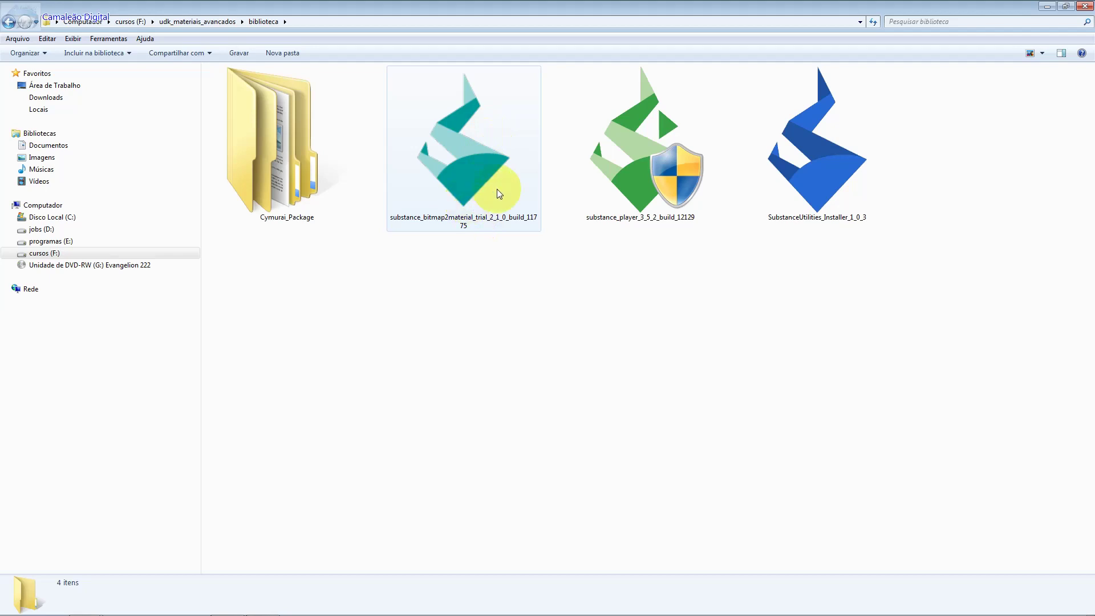
Step: Select the Bitmap2Material, Substance Player and SubstanceUtilities installers to view their details
{"action": "left_click", "coordinate": [582, 176]}
{"action": "left_click", "coordinate": [483, 177]}
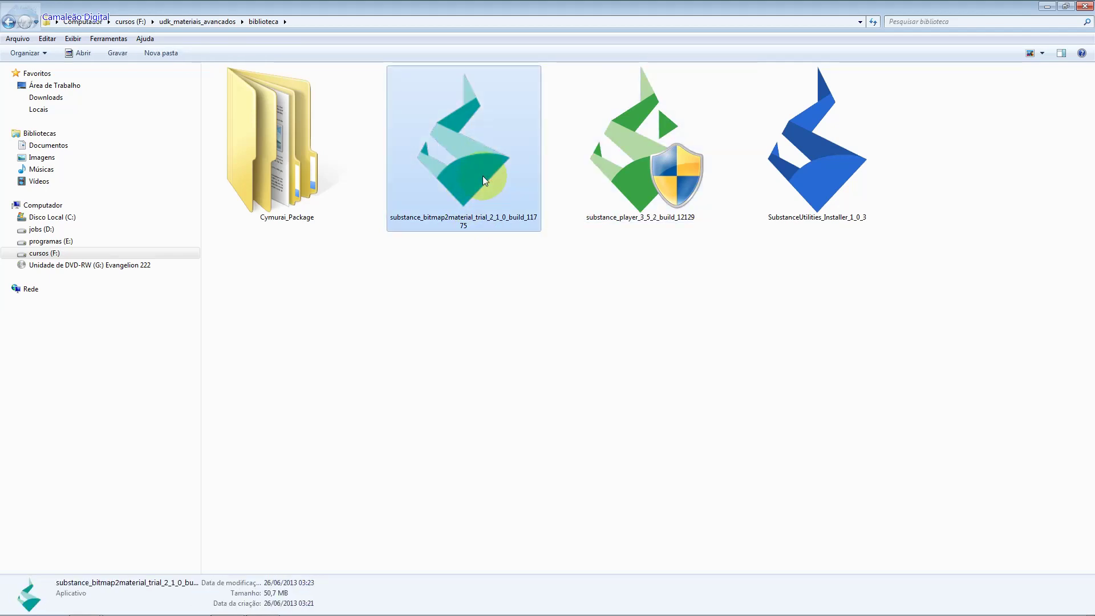
{"action": "left_click", "coordinate": [624, 185]}
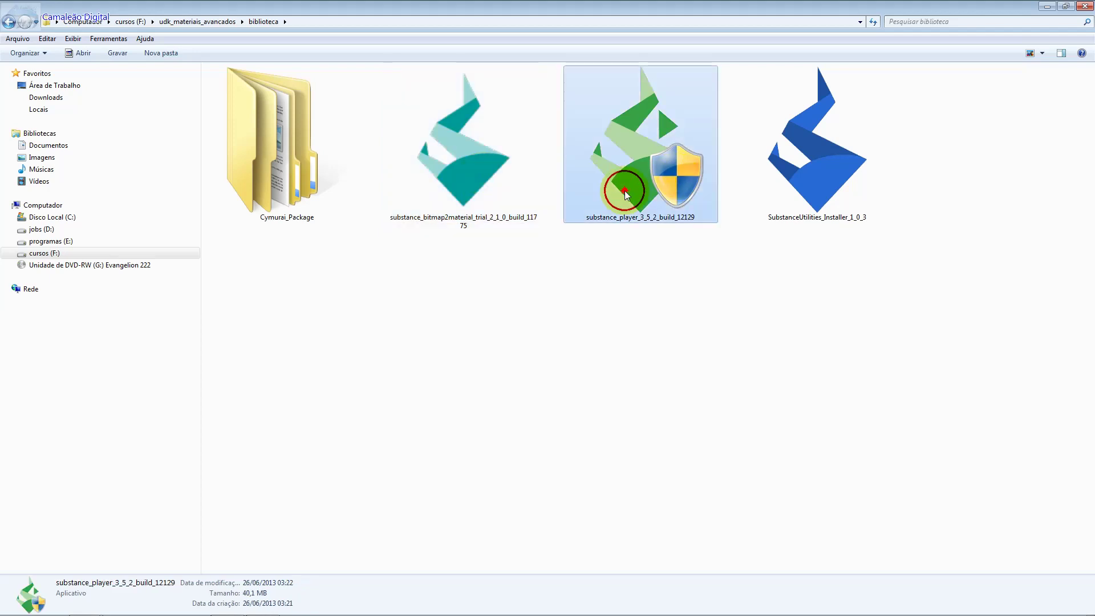
{"action": "left_click", "coordinate": [810, 211]}
Step: Open Cymurai_Package > Final_Textures and open Cymurai_Main_Diffuse_Data with GNU Image Manipulation Program
{"action": "double_click", "coordinate": [302, 177]}
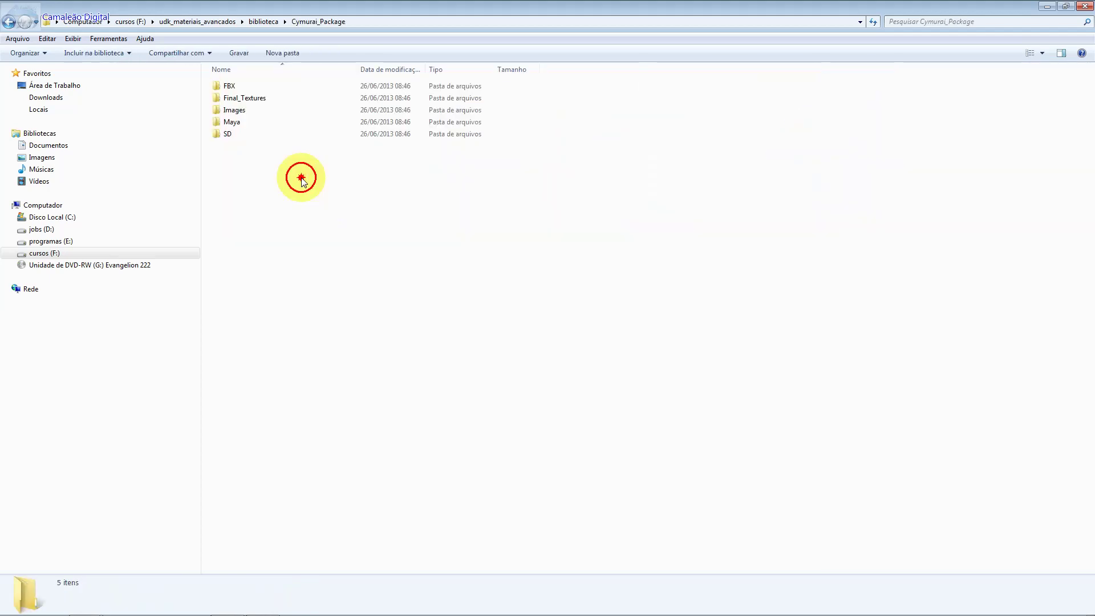
{"action": "double_click", "coordinate": [281, 97]}
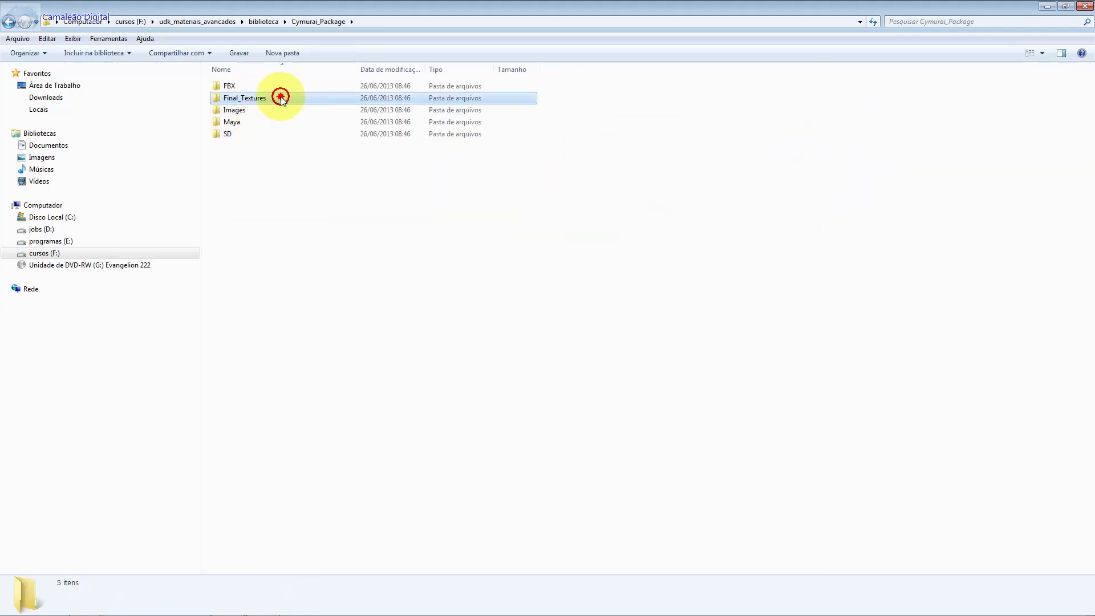
{"action": "left_click", "coordinate": [343, 166]}
{"action": "right_click", "coordinate": [326, 161]}
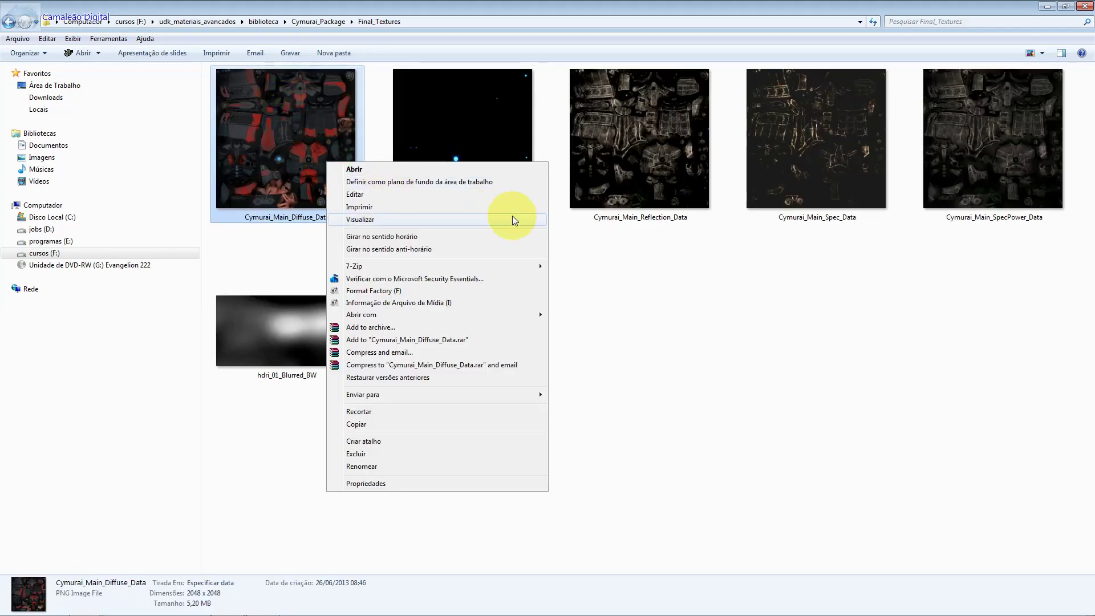
{"action": "mouse_move", "coordinate": [505, 315]}
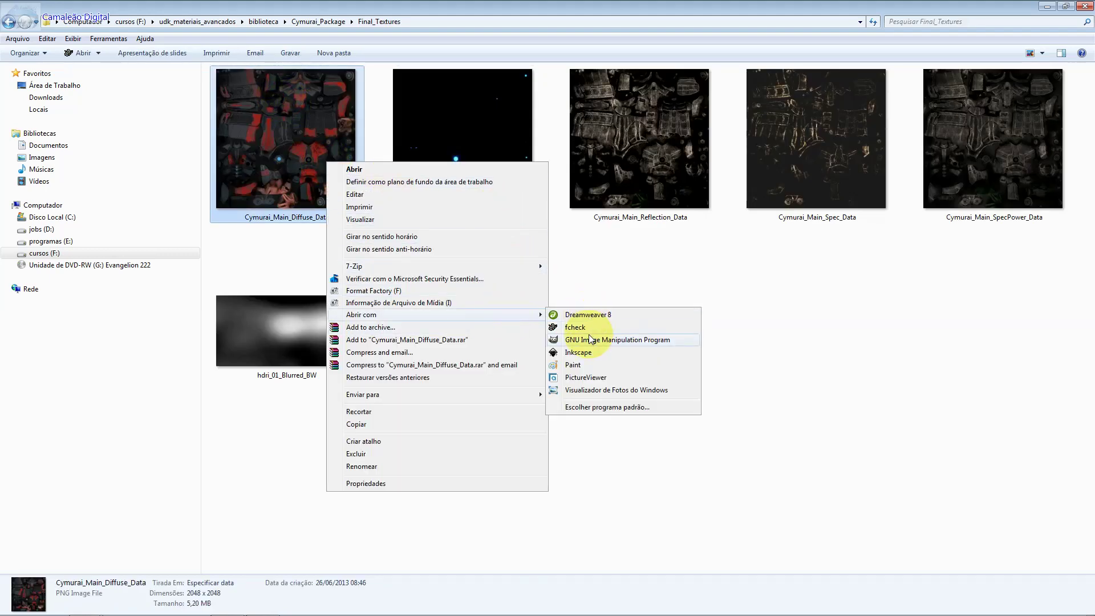
{"action": "left_click", "coordinate": [589, 338]}
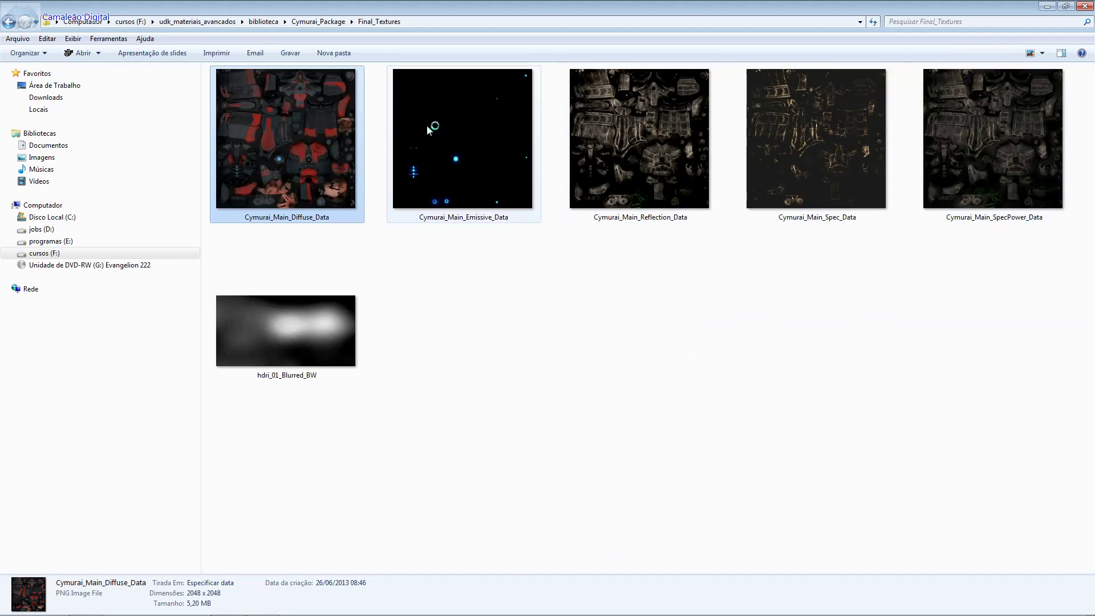
Step: Select the Spec_Data, SpecPower_Data, diffuse and Reflection_Data textures to view their details
{"action": "left_click", "coordinate": [641, 152]}
{"action": "left_click", "coordinate": [820, 161]}
{"action": "left_click", "coordinate": [995, 157]}
{"action": "left_click", "coordinate": [330, 151]}
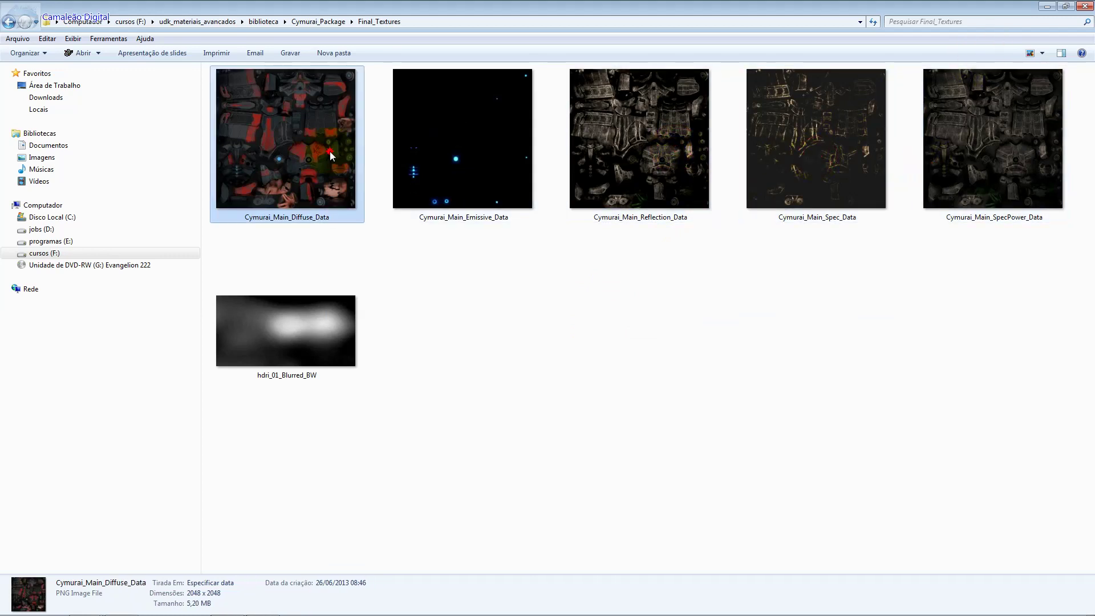
{"action": "left_click", "coordinate": [568, 175]}
Step: Check the Spec_Data texture's details, then open the Cymurai_Final Maya scene file
{"action": "left_click", "coordinate": [796, 171]}
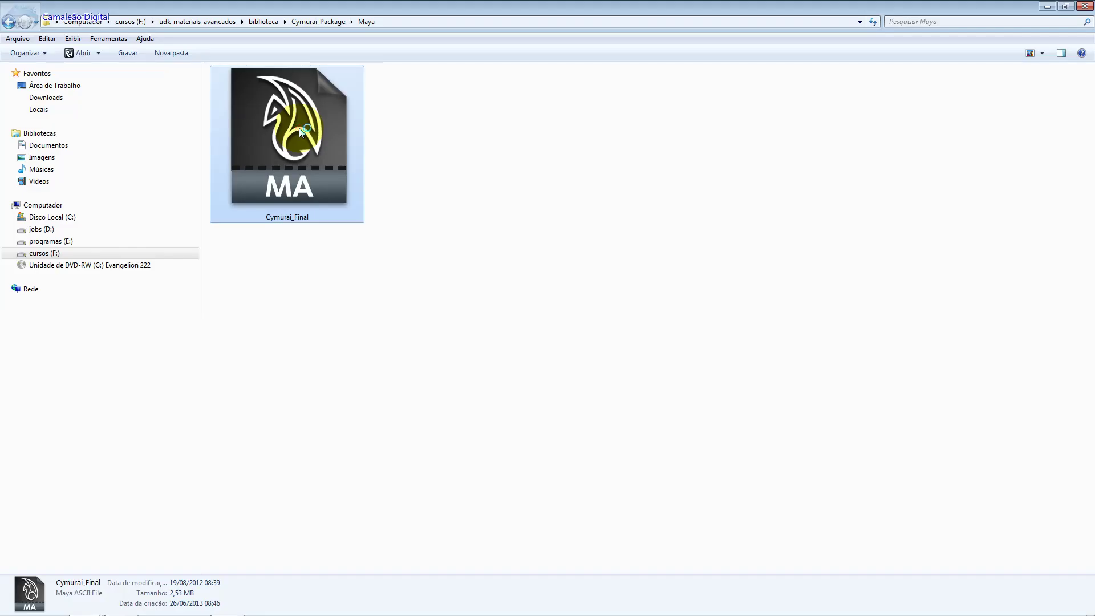
{"action": "double_click", "coordinate": [334, 227]}
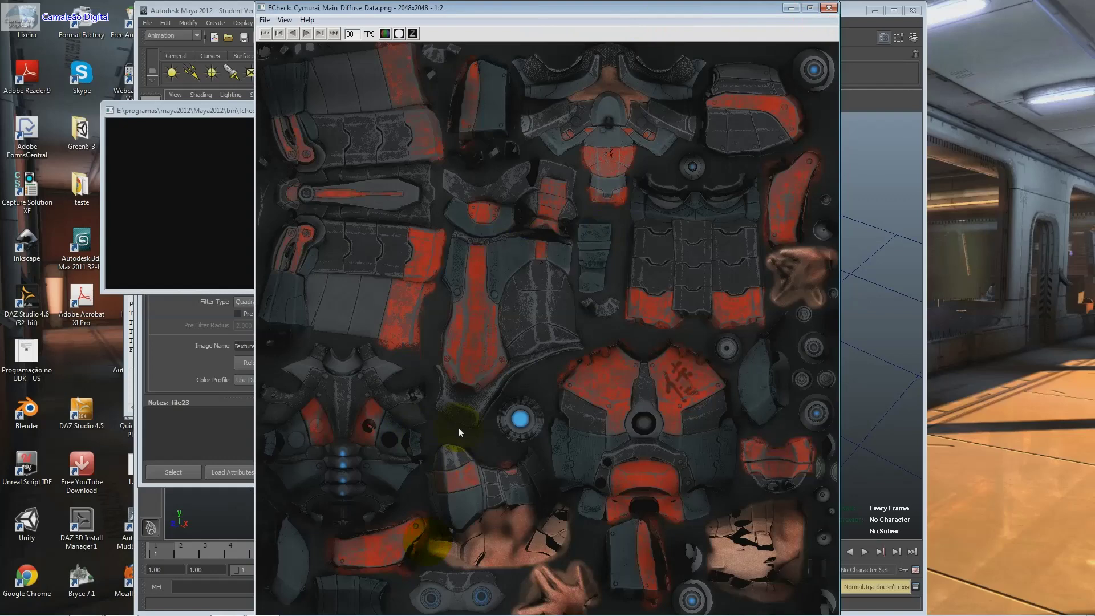
Step: View the file23 node's Cymurai_Main_Diffuse_Data image in FCheck, then close FCheck and the Attribute Editor
{"action": "left_click", "coordinate": [385, 34]}
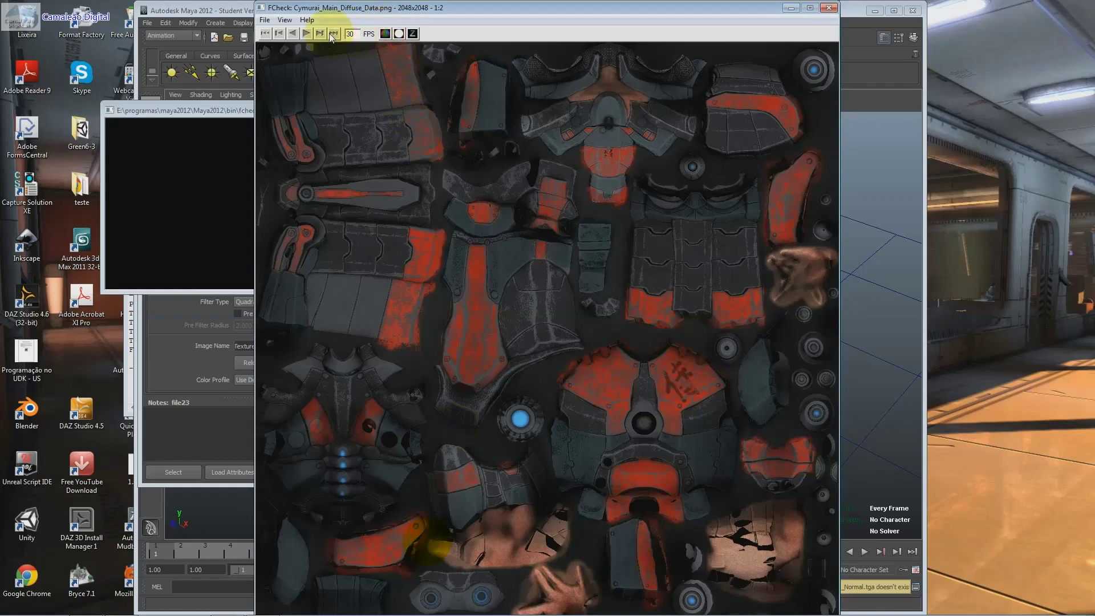
{"action": "left_click", "coordinate": [349, 33]}
{"action": "left_click", "coordinate": [828, 7]}
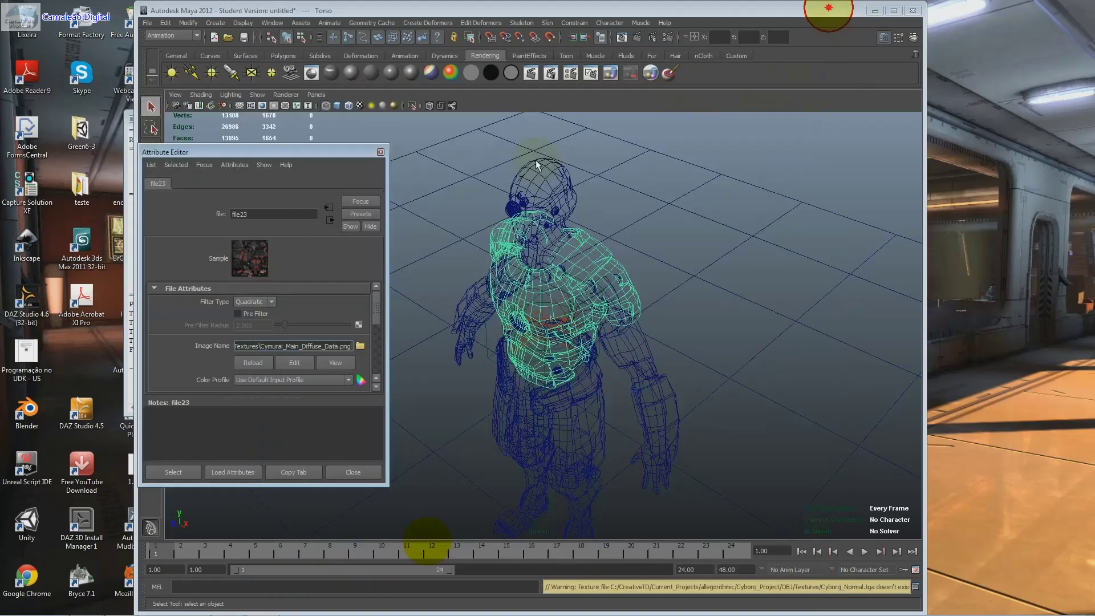
{"action": "left_click", "coordinate": [342, 363]}
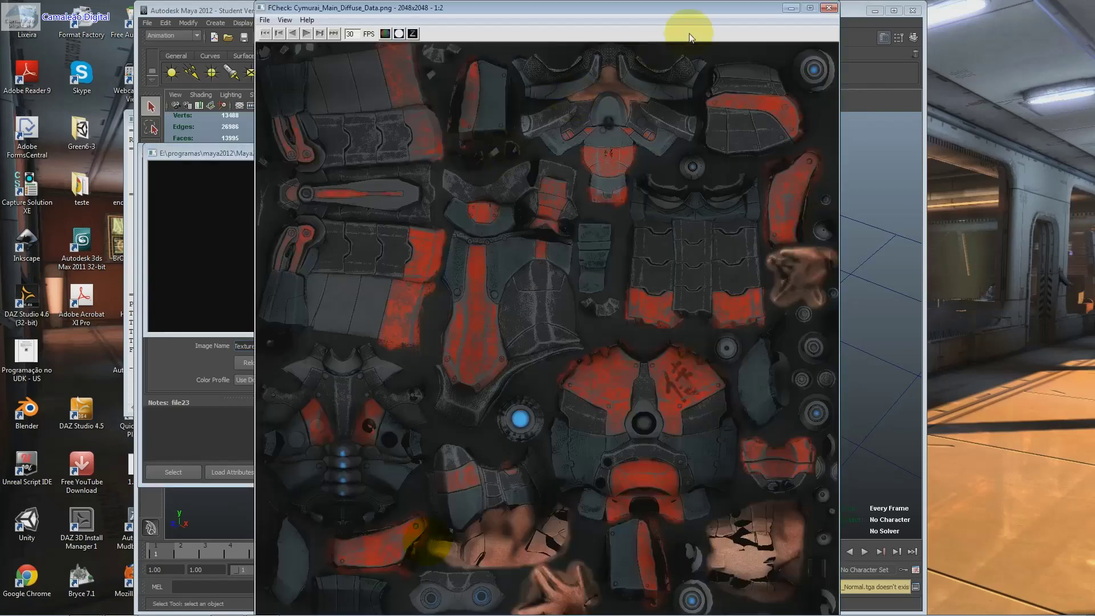
{"action": "left_click", "coordinate": [829, 8]}
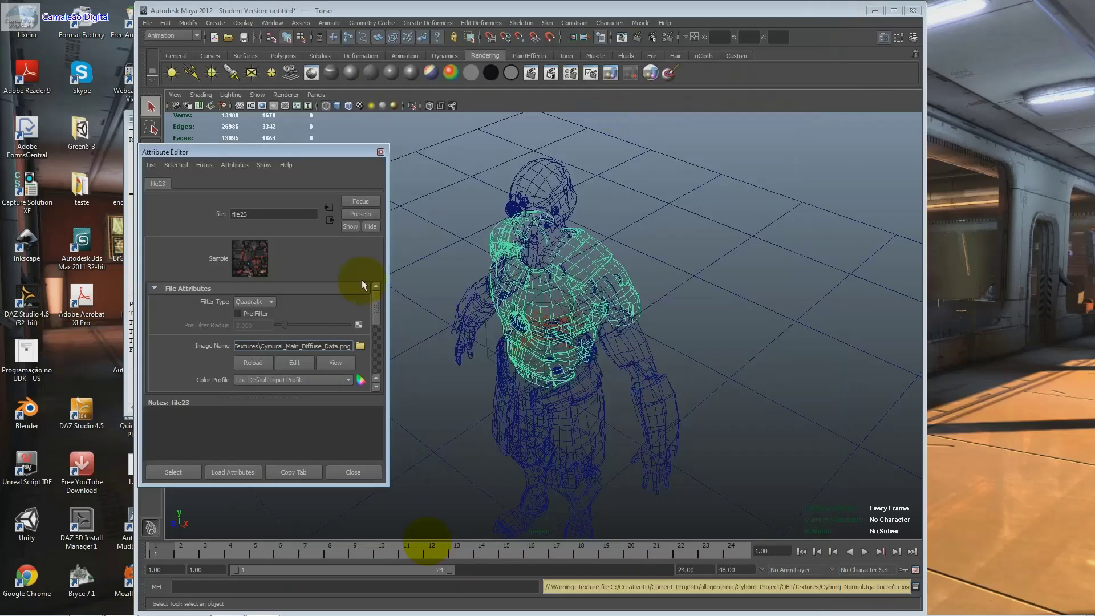
{"action": "left_click", "coordinate": [302, 363]}
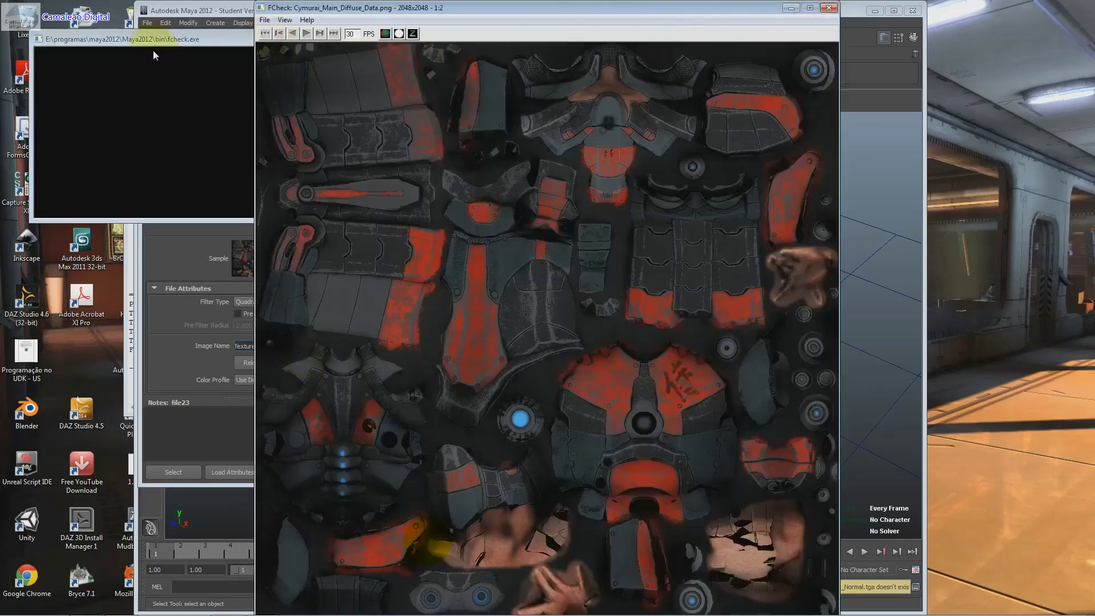
{"action": "left_click", "coordinate": [829, 8]}
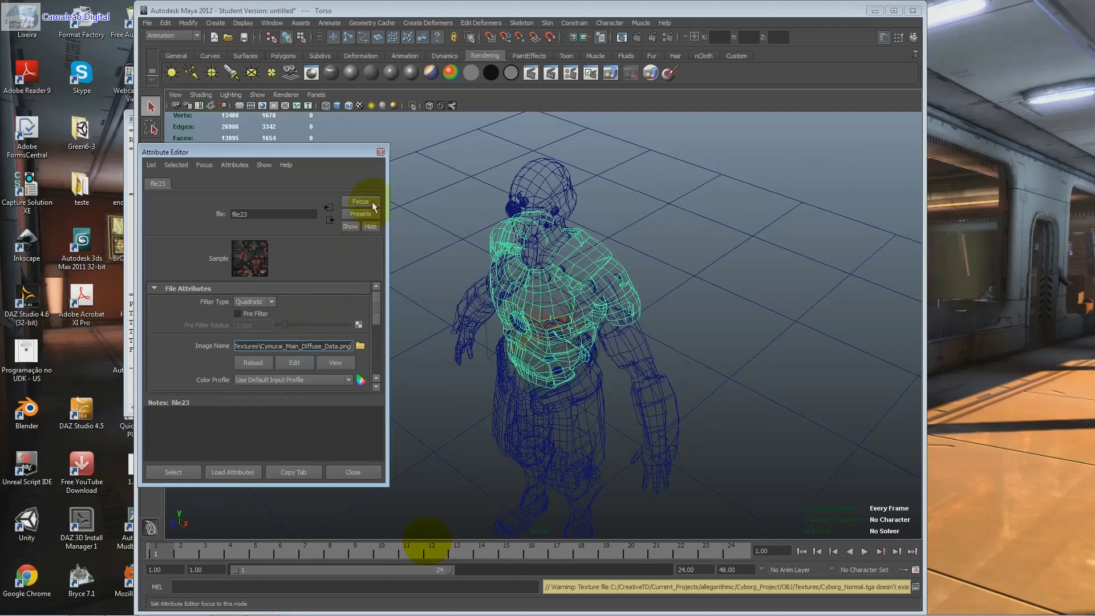
{"action": "left_click", "coordinate": [380, 152]}
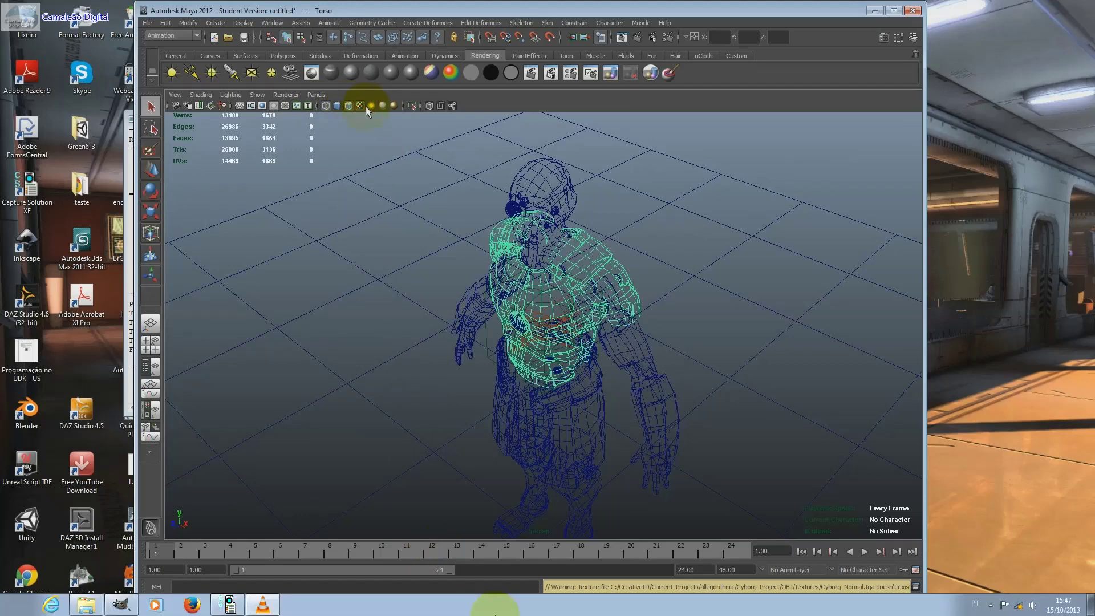
Step: Switch the viewport to textured display so the Cymurai character shows its textures
{"action": "left_click", "coordinate": [359, 104]}
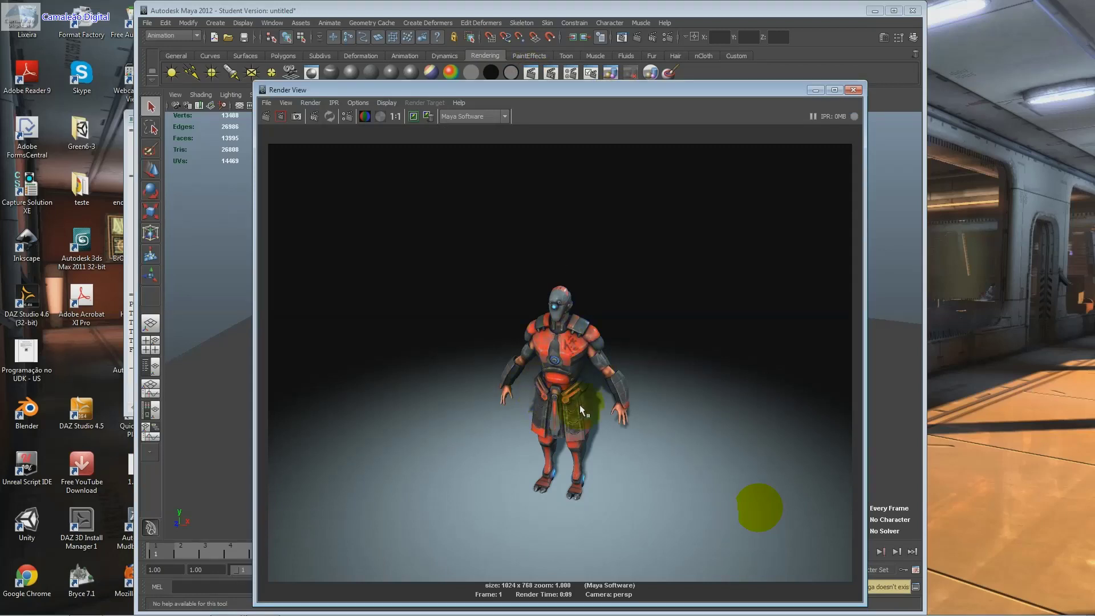
Step: Replace the old render with a closer Maya Software render of the textured character
{"action": "left_click", "coordinate": [853, 90]}
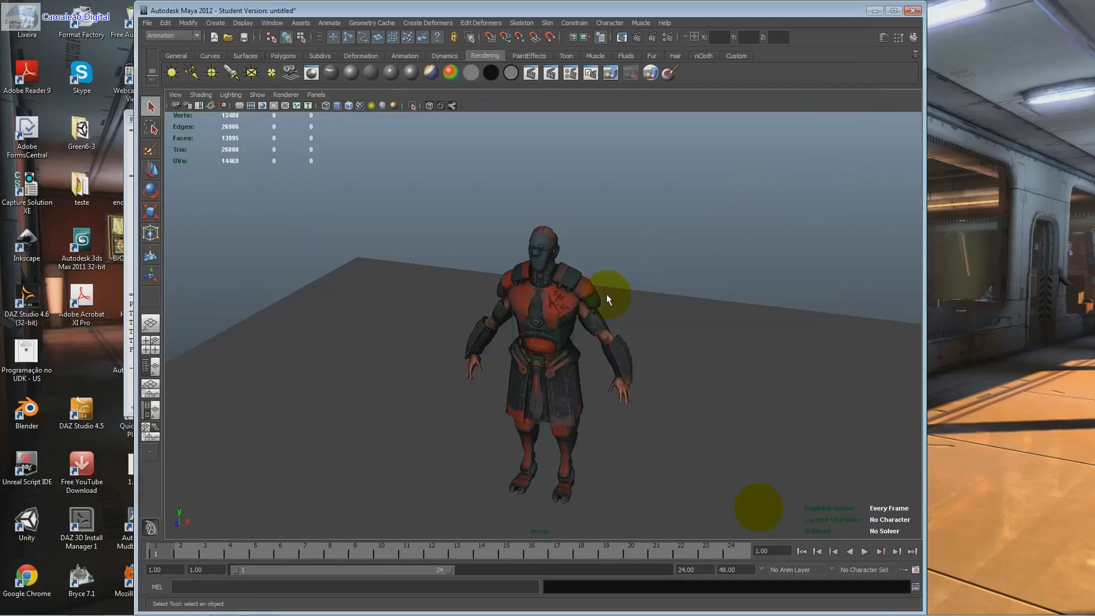
{"action": "scroll", "coordinate": [607, 293], "scroll_direction": "up", "scroll_amount": 2}
{"action": "scroll", "coordinate": [607, 294], "scroll_direction": "up", "scroll_amount": 3}
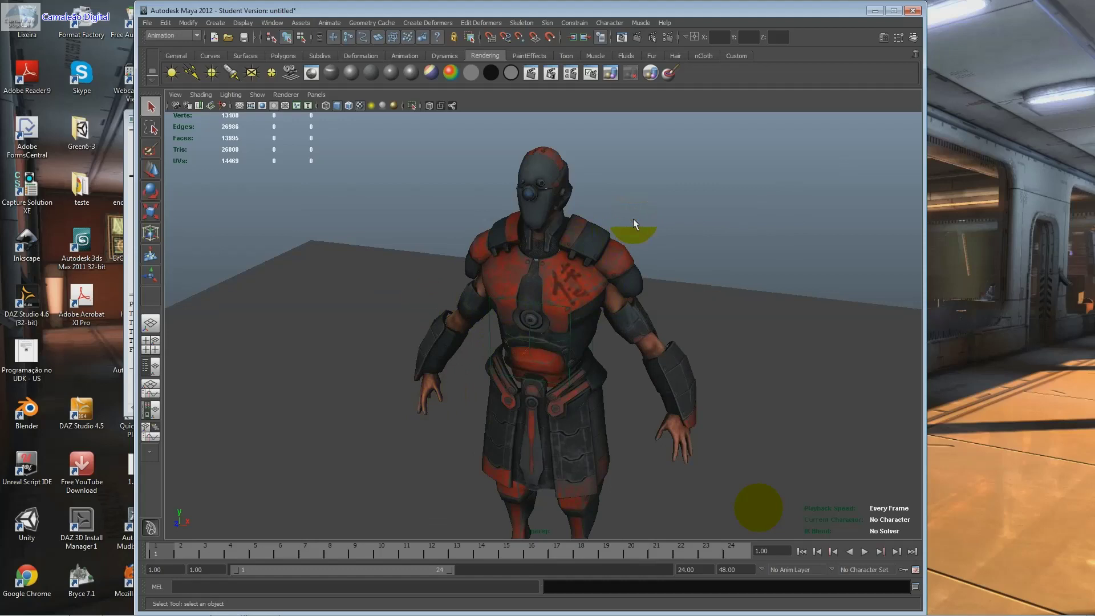
{"action": "scroll", "coordinate": [633, 218], "scroll_direction": "down", "scroll_amount": 4}
{"action": "scroll", "coordinate": [583, 319], "scroll_direction": "up", "scroll_amount": 2}
{"action": "scroll", "coordinate": [584, 320], "scroll_direction": "up", "scroll_amount": 1}
{"action": "scroll", "coordinate": [584, 319], "scroll_direction": "up", "scroll_amount": 1}
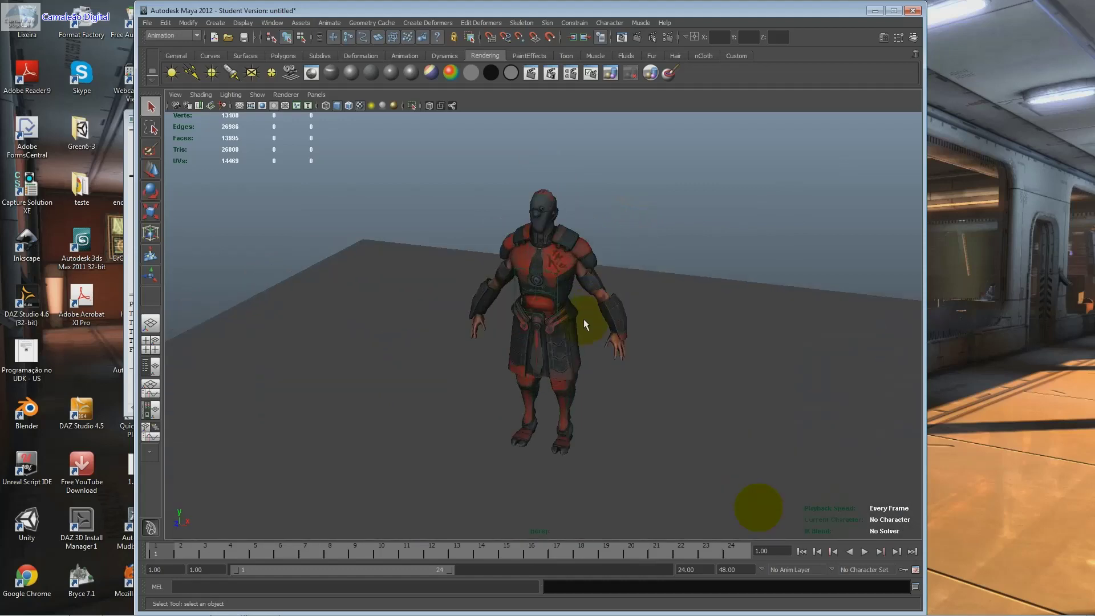
{"action": "scroll", "coordinate": [584, 320], "scroll_direction": "up", "scroll_amount": 1}
{"action": "scroll", "coordinate": [583, 324], "scroll_direction": "up", "scroll_amount": 1}
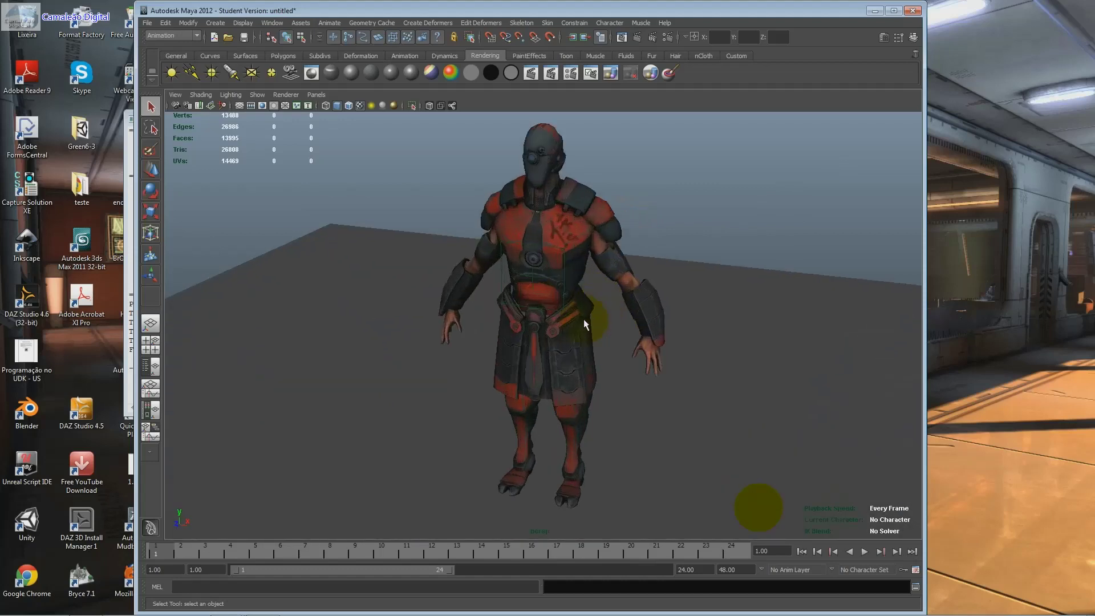
{"action": "left_click", "coordinate": [534, 75]}
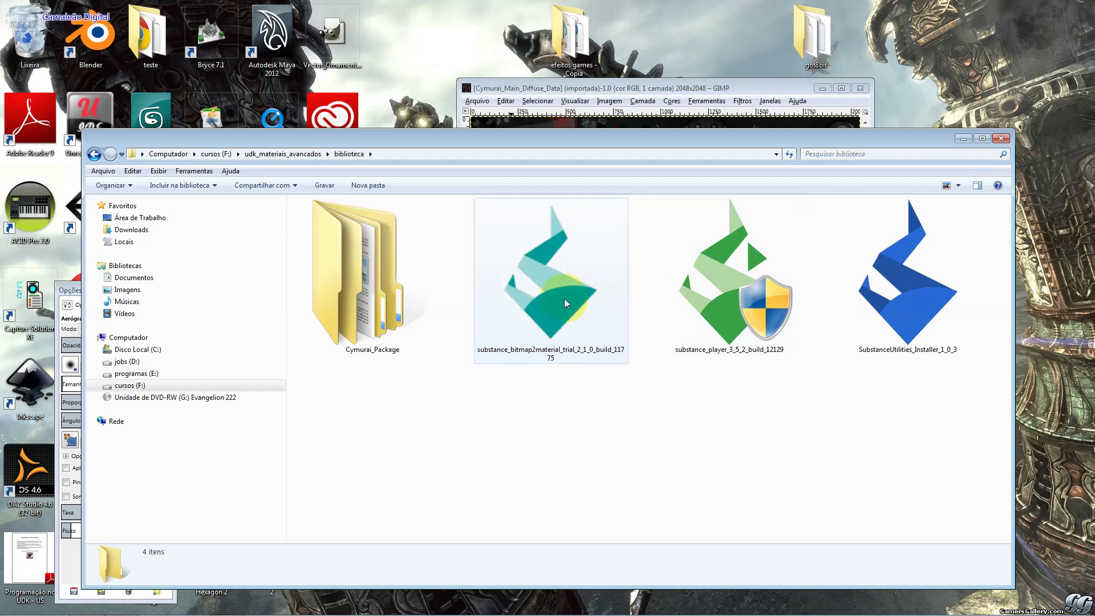
Step: Check the Substance Player, SubstanceUtilities and Bitmap2Material installer details, then bring the GIMP diffuse map forward
{"action": "left_click", "coordinate": [677, 294]}
{"action": "left_click", "coordinate": [928, 299]}
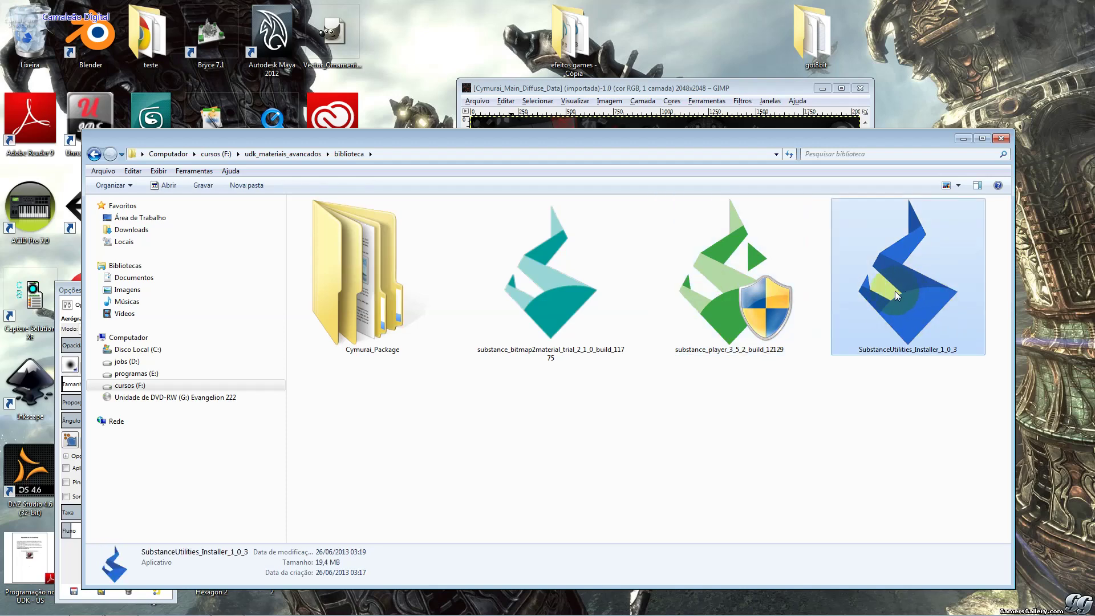
{"action": "left_click", "coordinate": [481, 299]}
{"action": "key", "text": "Right"}
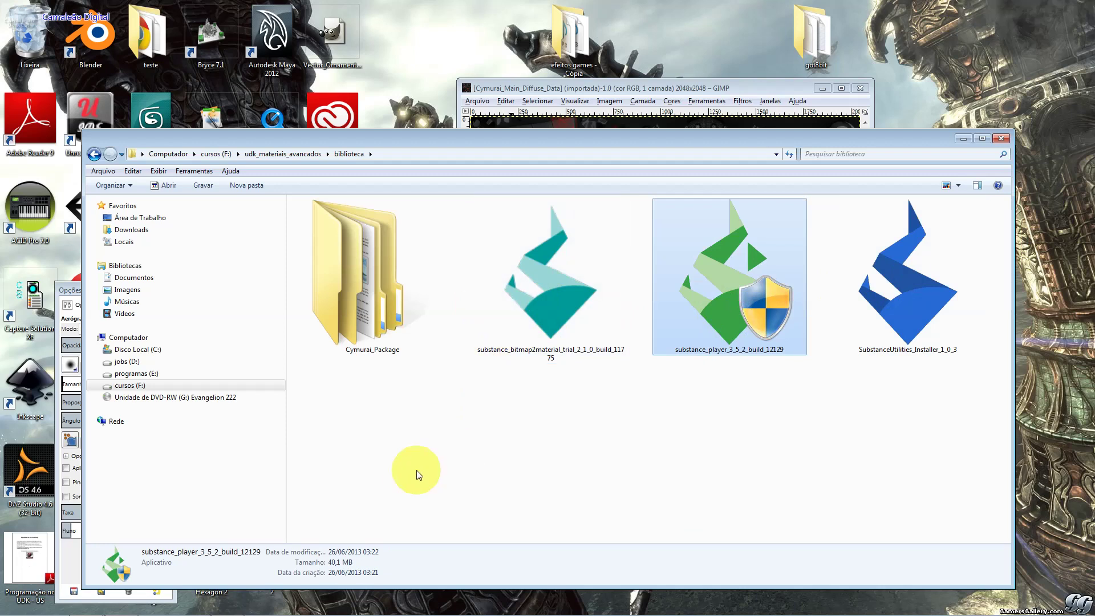
{"action": "left_click", "coordinate": [642, 86]}
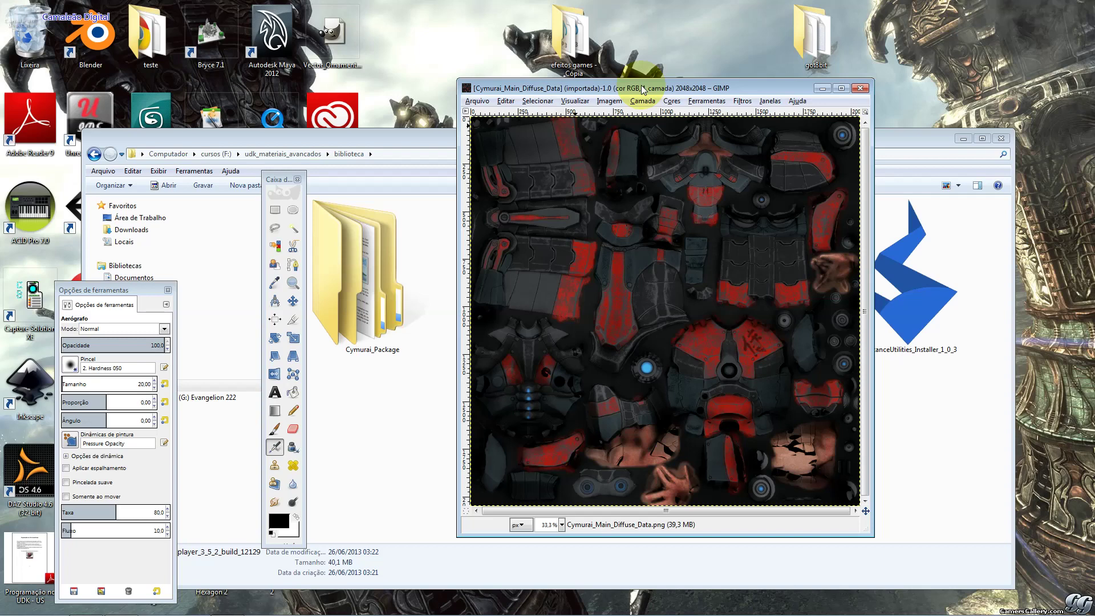
Step: Move the Cymurai_Main_Diffuse_Data GIMP window to the right side of the screen
{"action": "left_click_drag", "start_coordinate": [643, 89], "coordinate": [789, 65]}
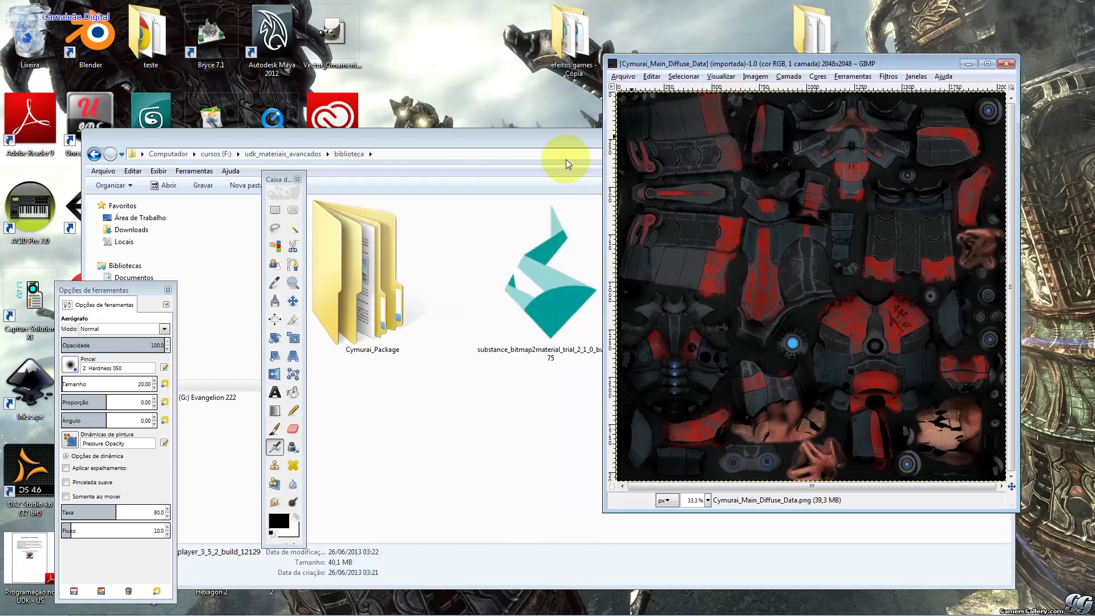